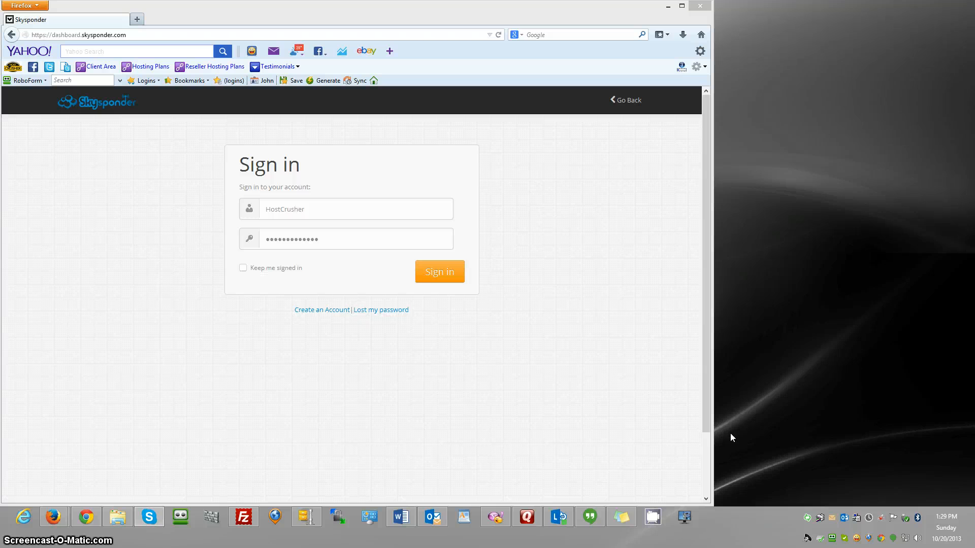
# Load dashboard.skysponder.com and sign in to the account with the prefilled credentials.
pyautogui.click(149, 34)
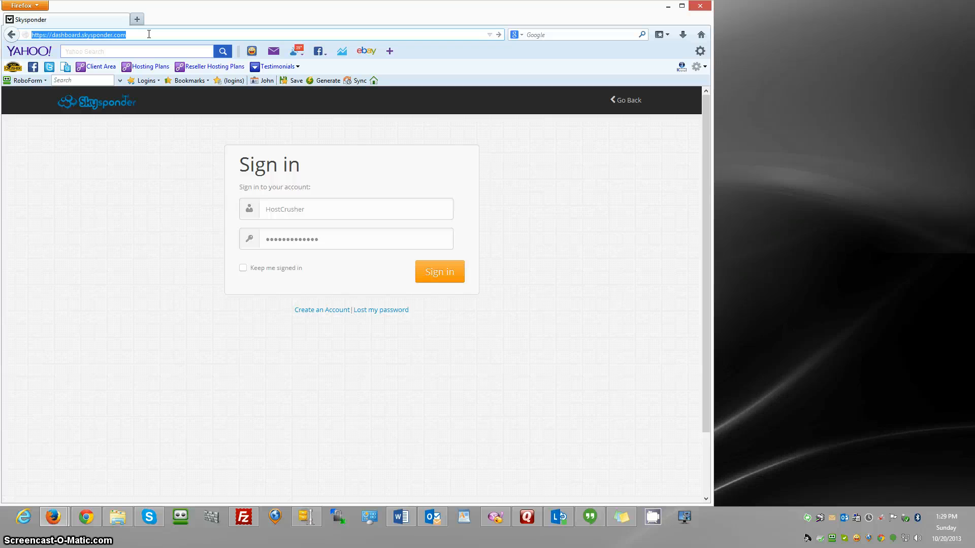
pyautogui.press('Return')
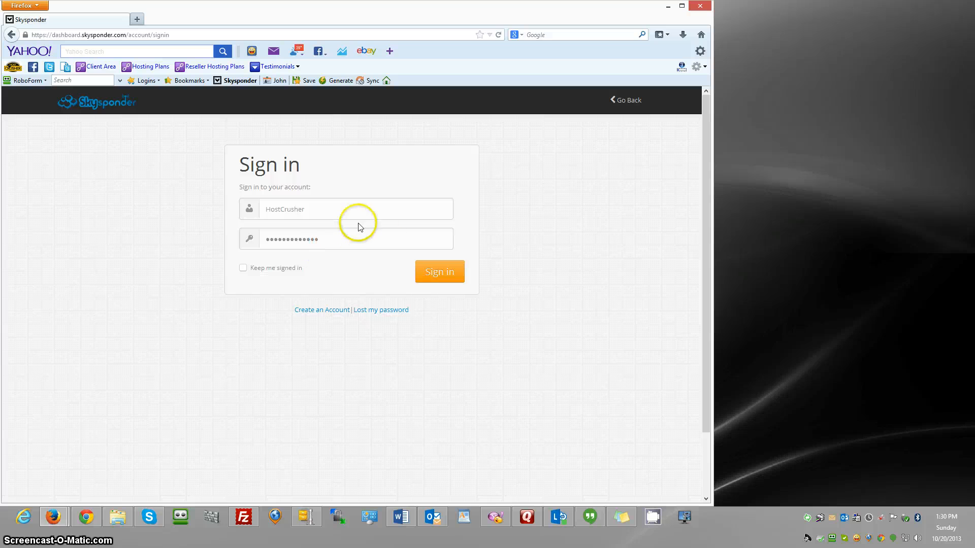
pyautogui.click(432, 273)
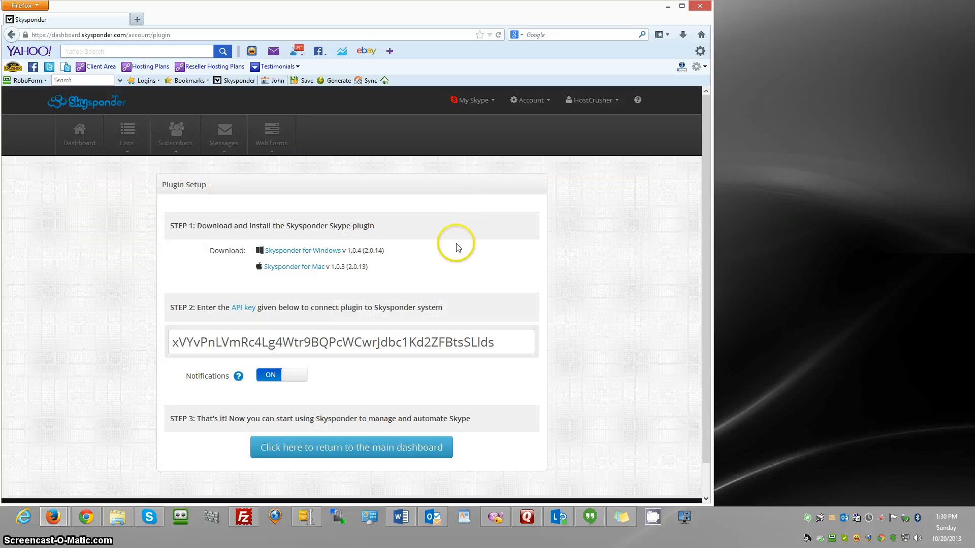
# Copy the Skysponder API key from the Plugin Setup page.
pyautogui.scroll(-1, 452, 244)
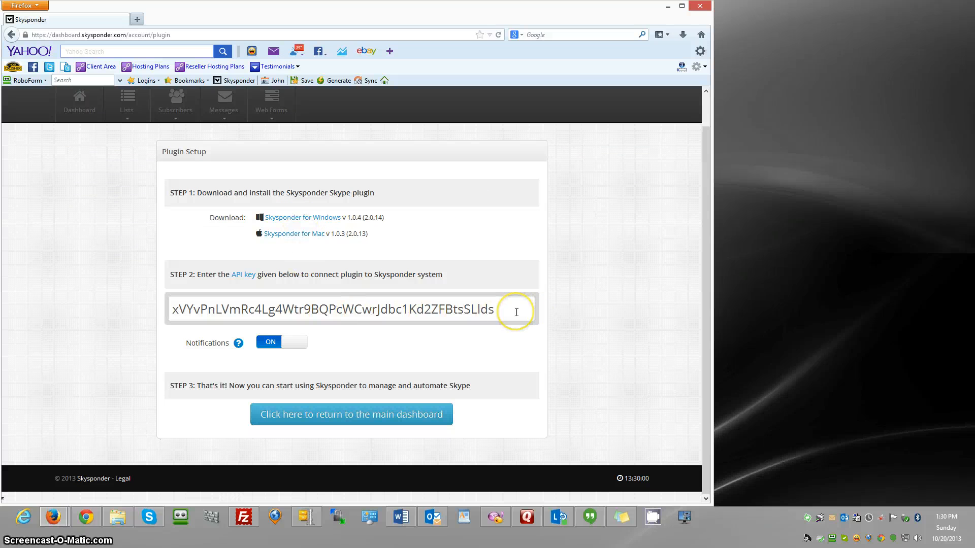
pyautogui.moveTo(517, 312); pyautogui.dragTo(130, 323)
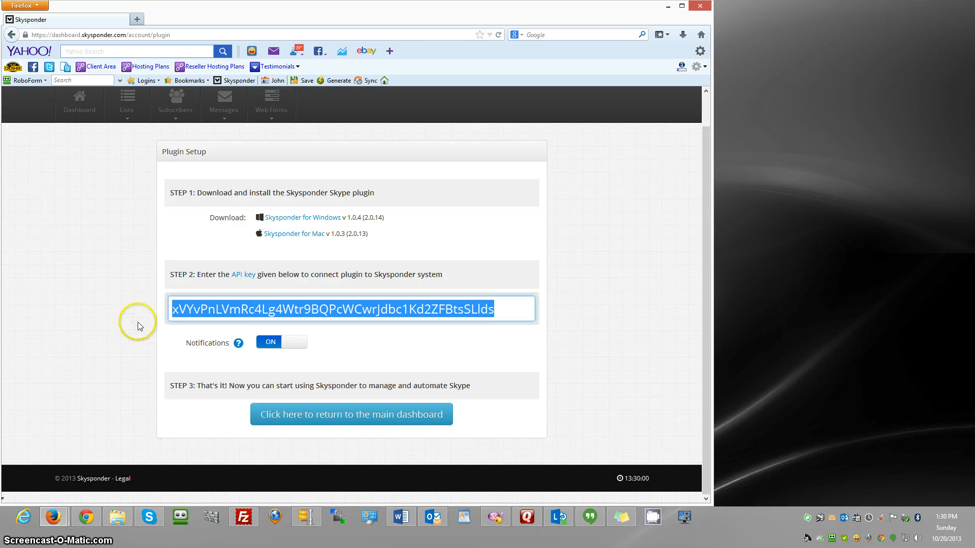
pyautogui.rightClick(211, 311)
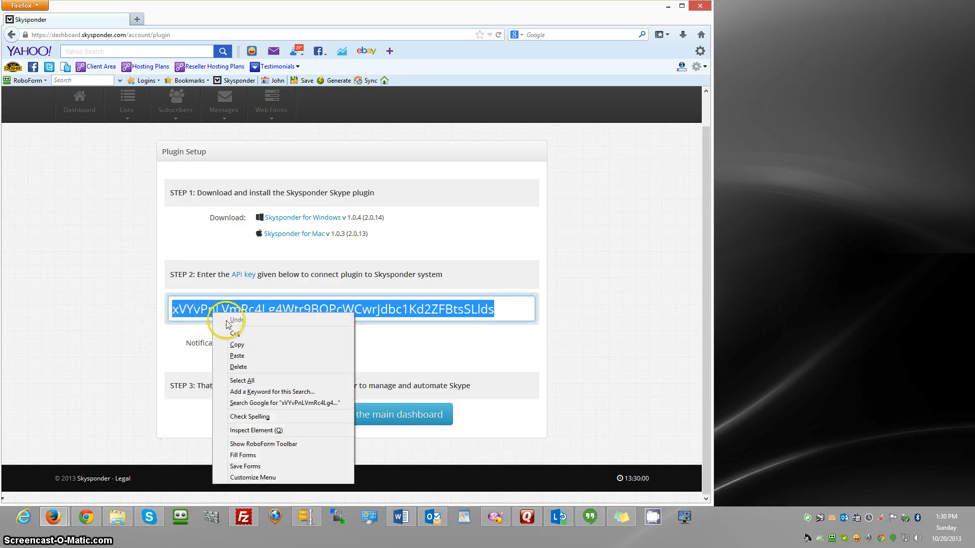
pyautogui.click(237, 345)
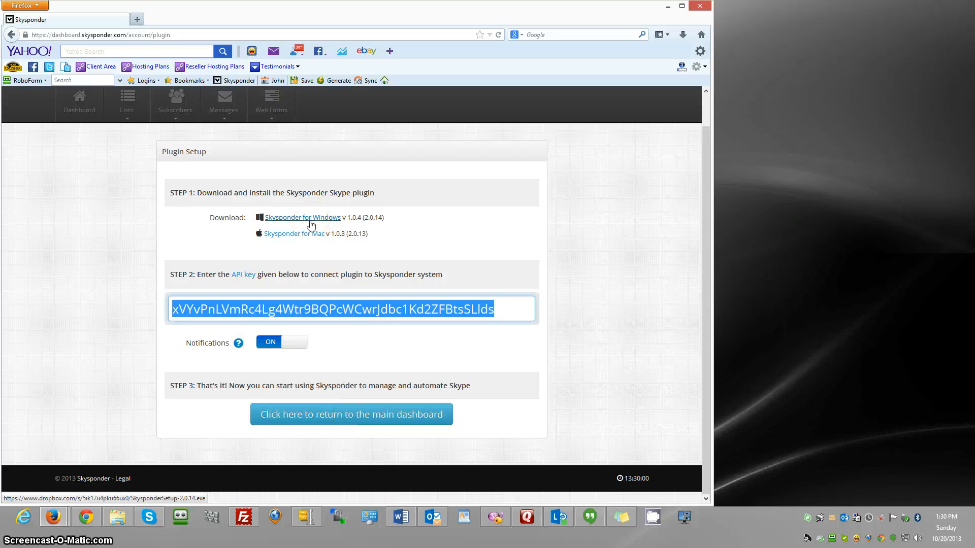
# Download the Skysponder for Windows plugin, SkysponderSetup-2.0.14.exe, from its Dropbox page and save the file.
pyautogui.click(312, 219)
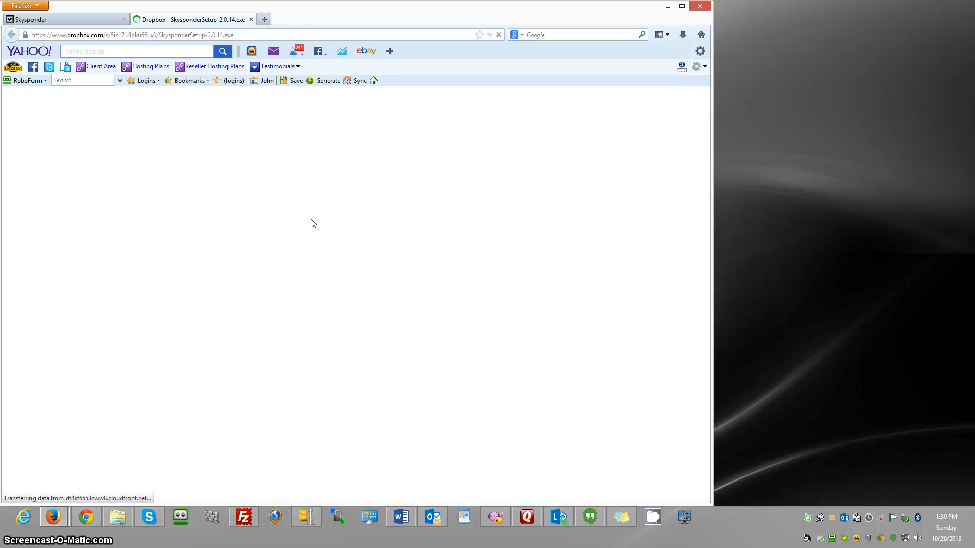
pyautogui.click(336, 260)
pyautogui.click(318, 287)
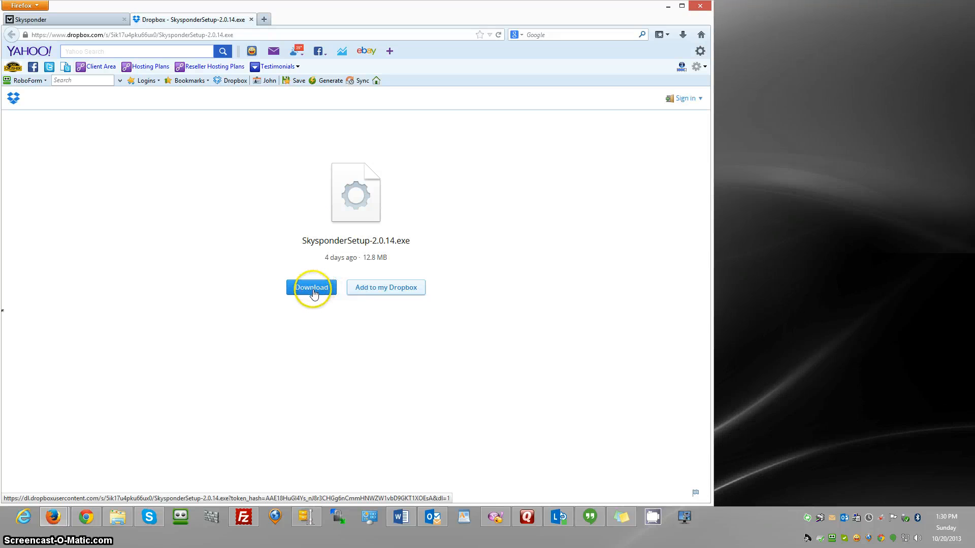
pyautogui.click(314, 293)
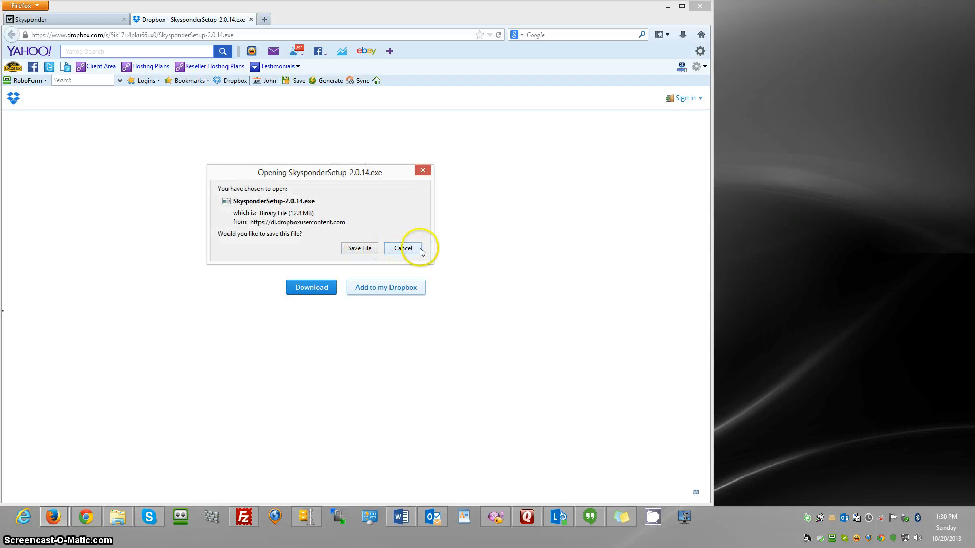
pyautogui.click(367, 248)
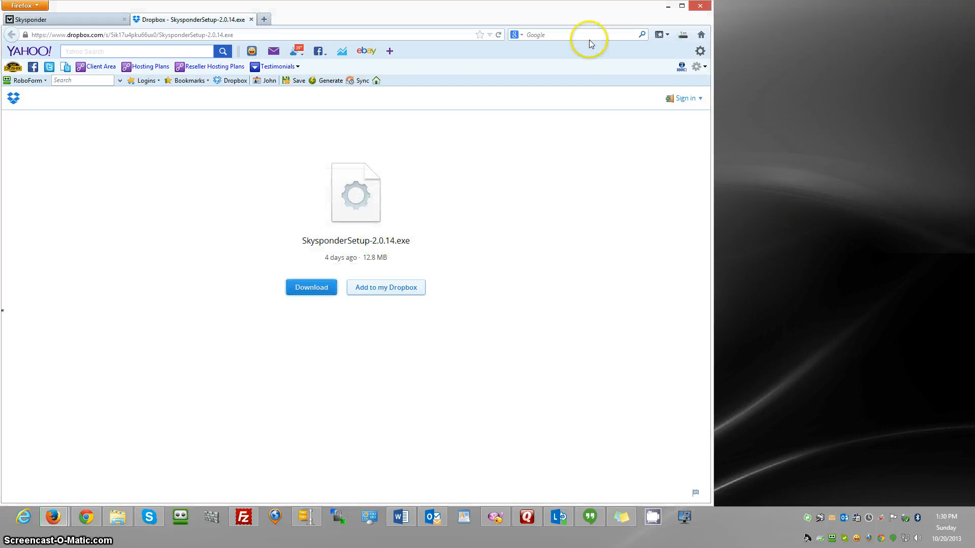
# Run Friday's SkysponderSetup-2.0.14.exe from the full downloads history, and close the downloads library.
pyautogui.click(683, 36)
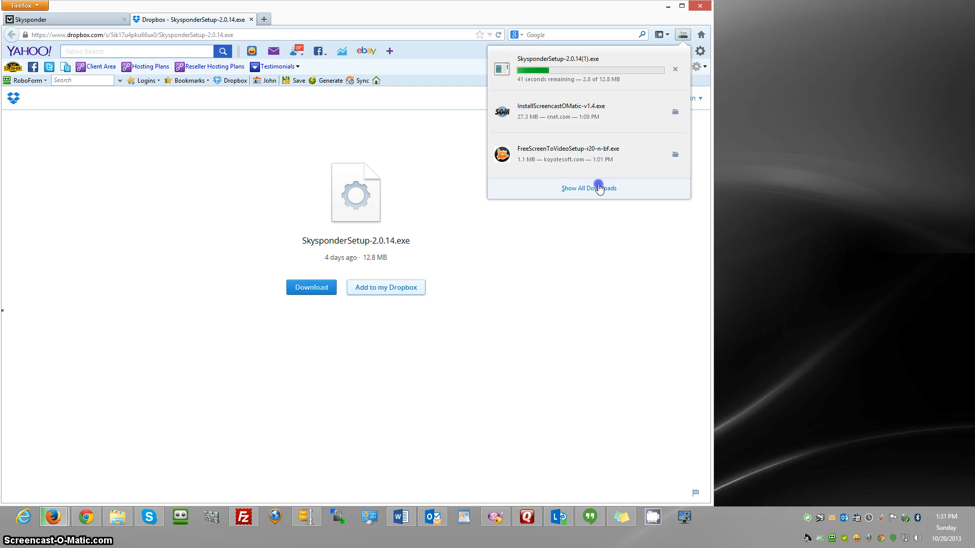
pyautogui.click(599, 188)
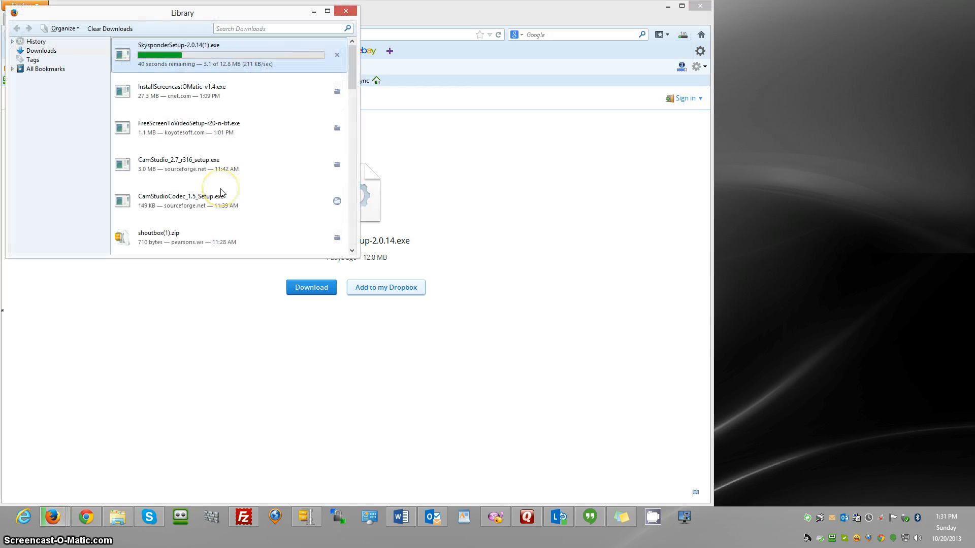
pyautogui.scroll(-5, 220, 192)
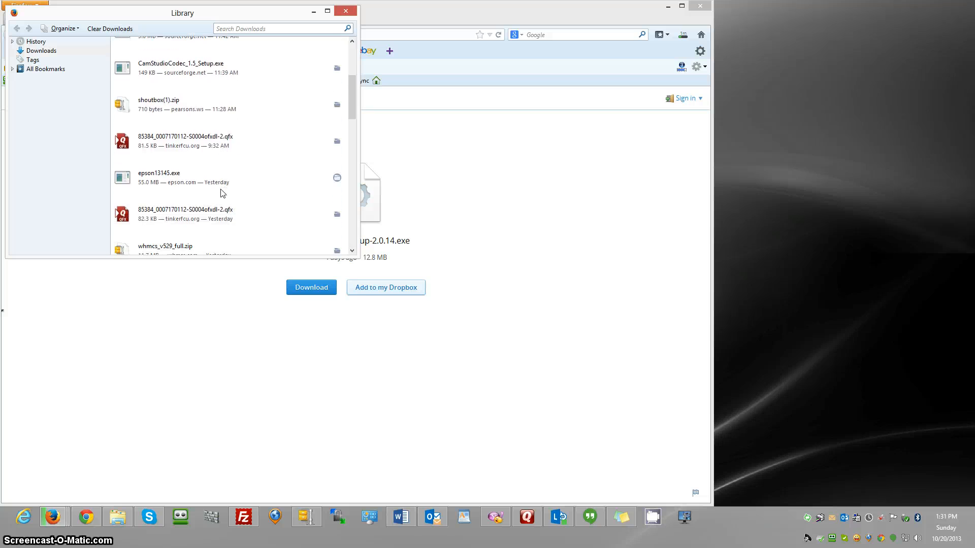
pyautogui.scroll(-6, 221, 191)
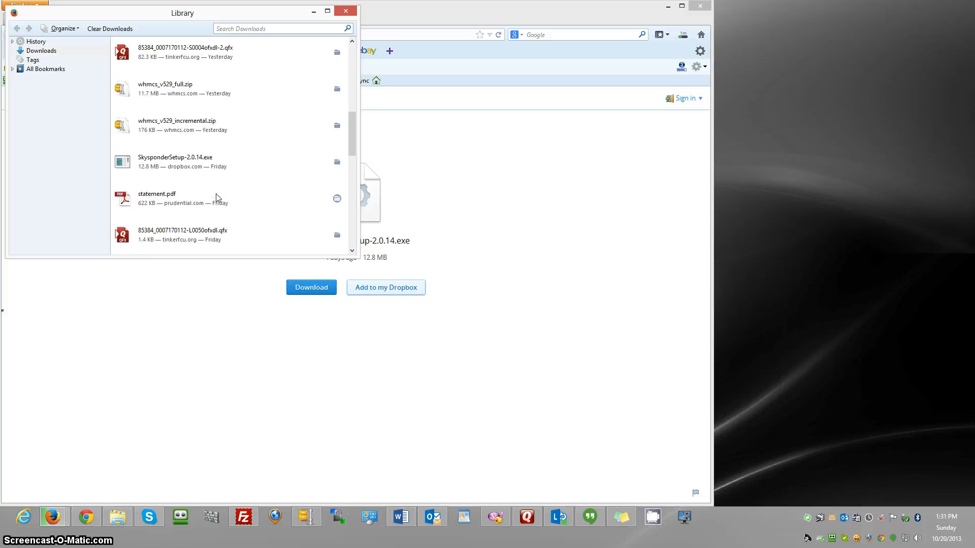
pyautogui.scroll(10, 211, 173)
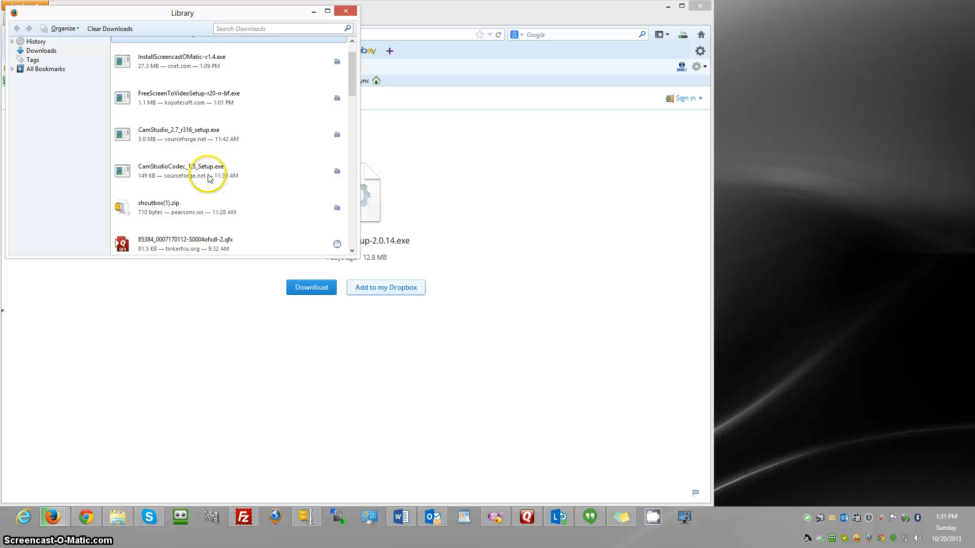
pyautogui.scroll(-5, 203, 187)
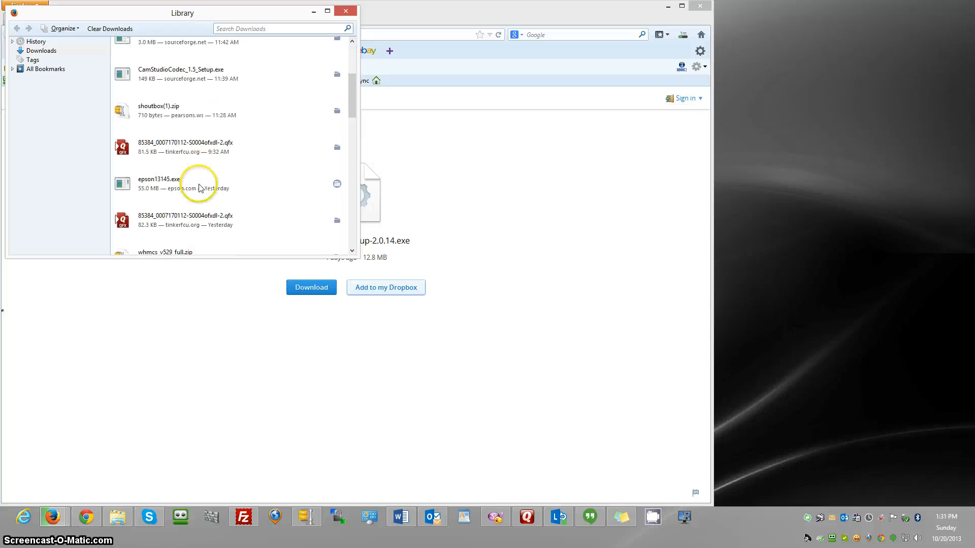
pyautogui.scroll(-5, 199, 188)
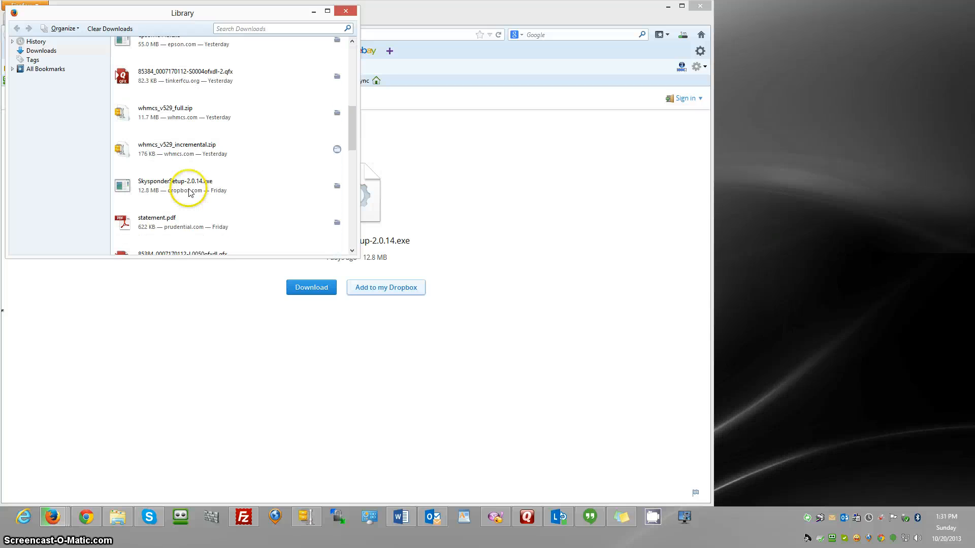
pyautogui.click(197, 184)
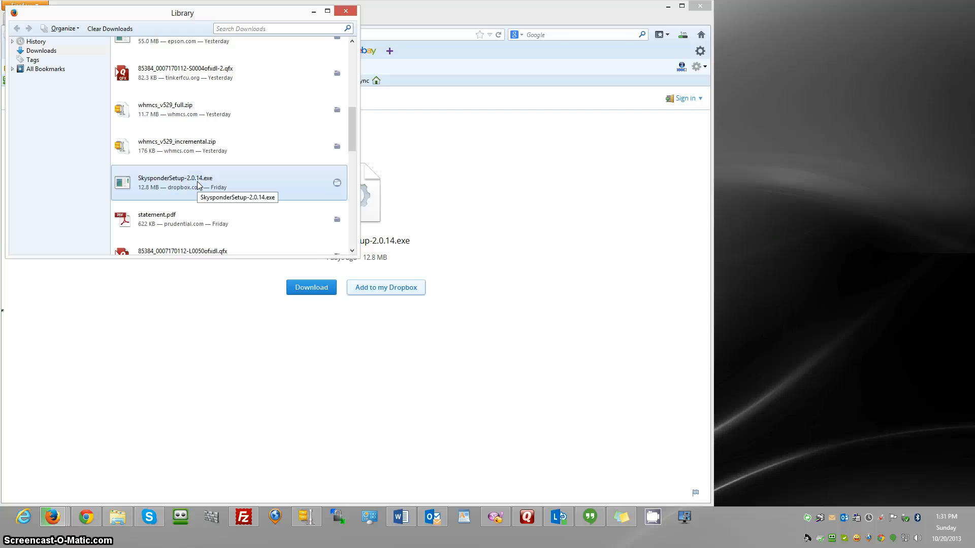
pyautogui.rightClick(197, 185)
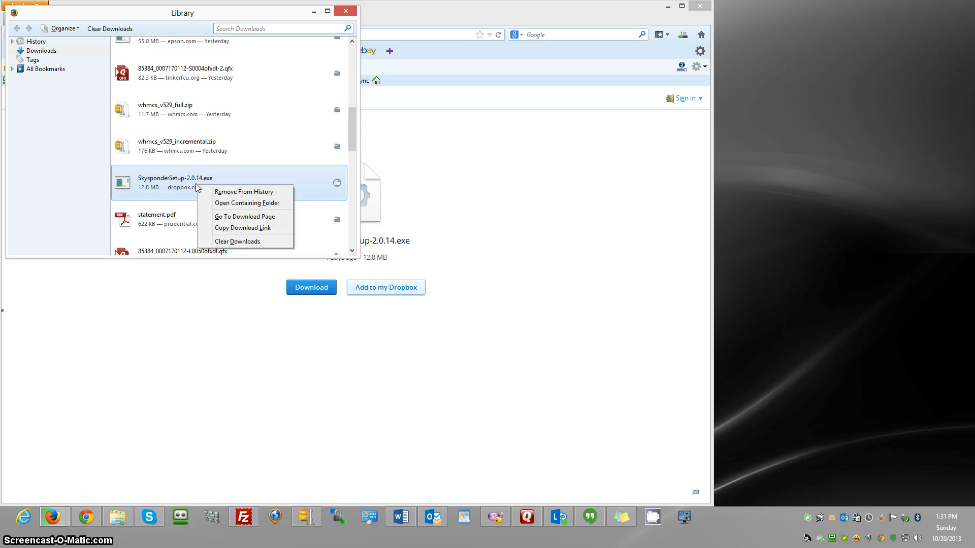
pyautogui.click(176, 188)
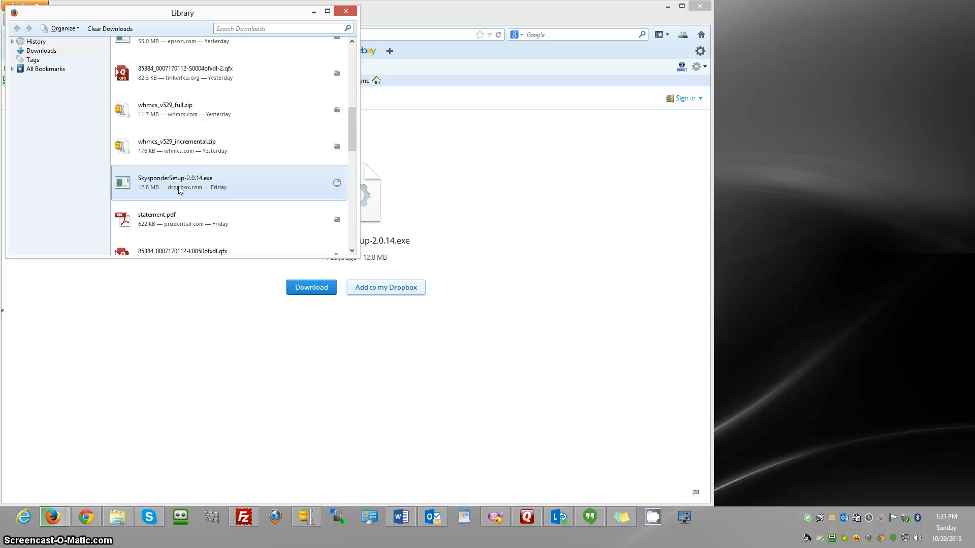
pyautogui.rightClick(178, 190)
pyautogui.click(193, 202)
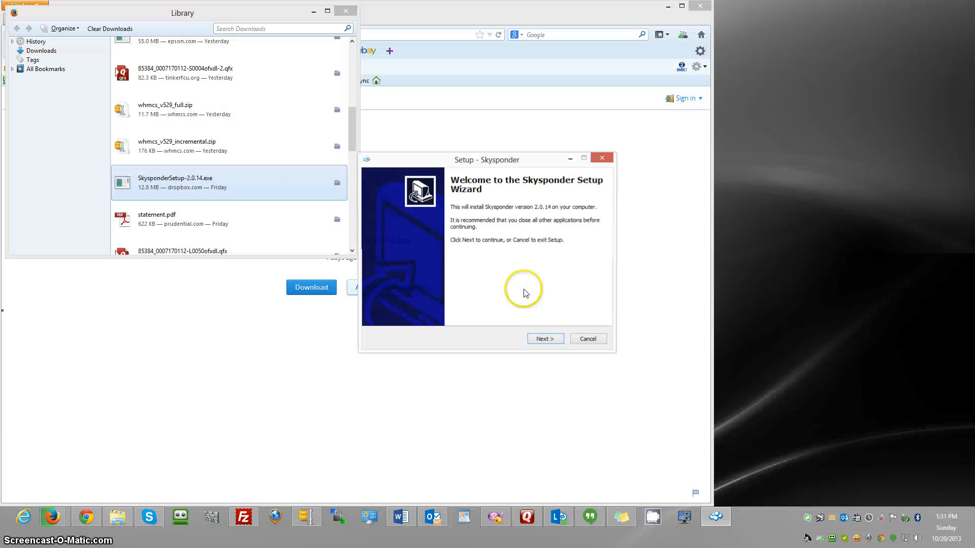
pyautogui.click(345, 12)
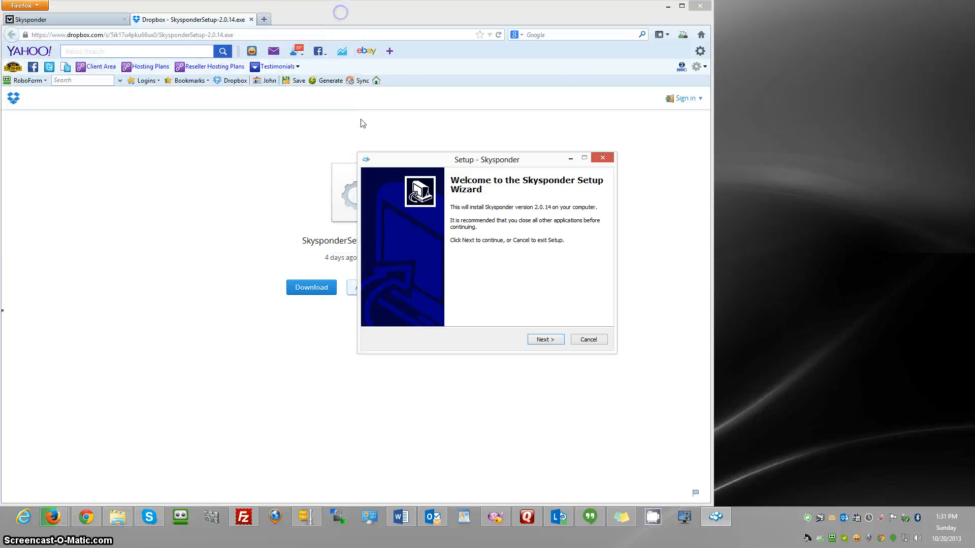
# Install Skysponder with a desktop icon and finish the setup with Launch Skysponder enabled.
pyautogui.click(547, 340)
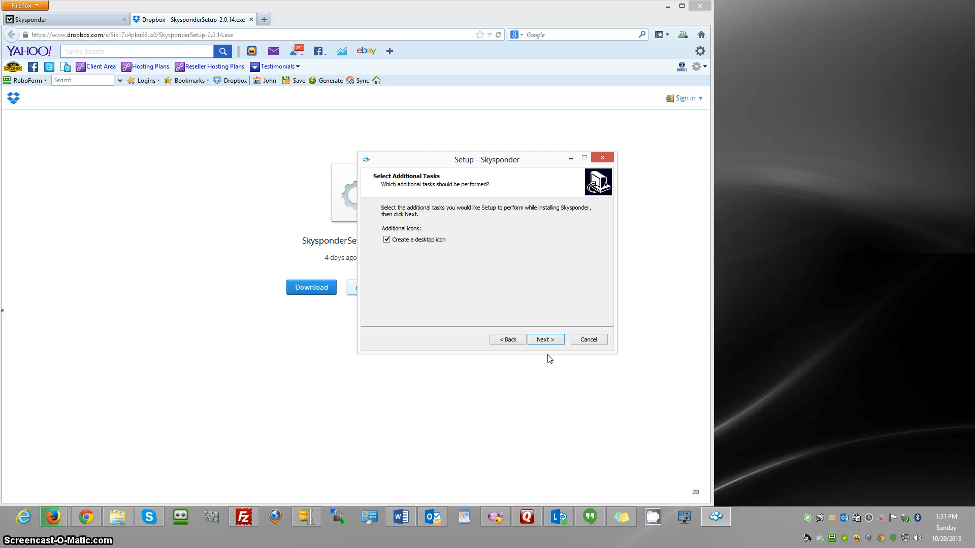
pyautogui.click(552, 359)
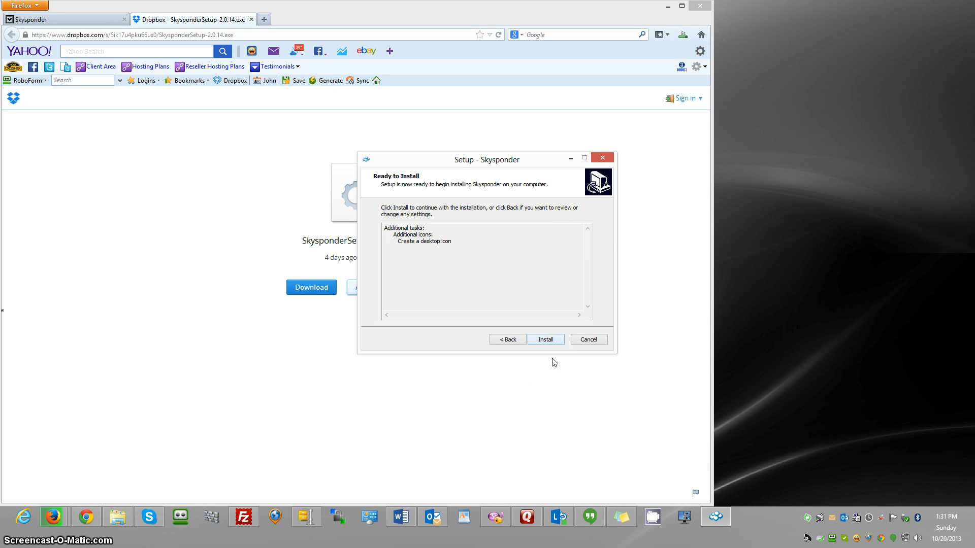
pyautogui.click(553, 341)
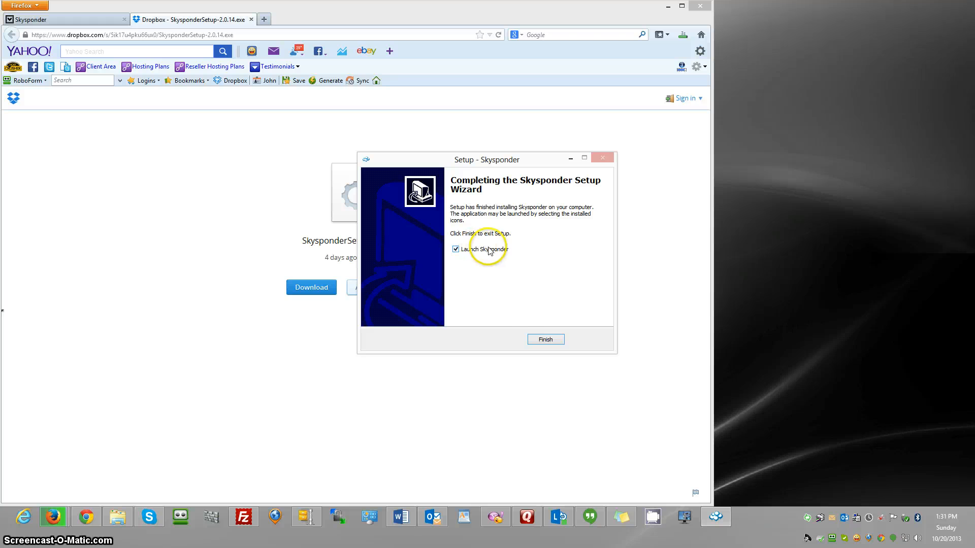
pyautogui.click(539, 340)
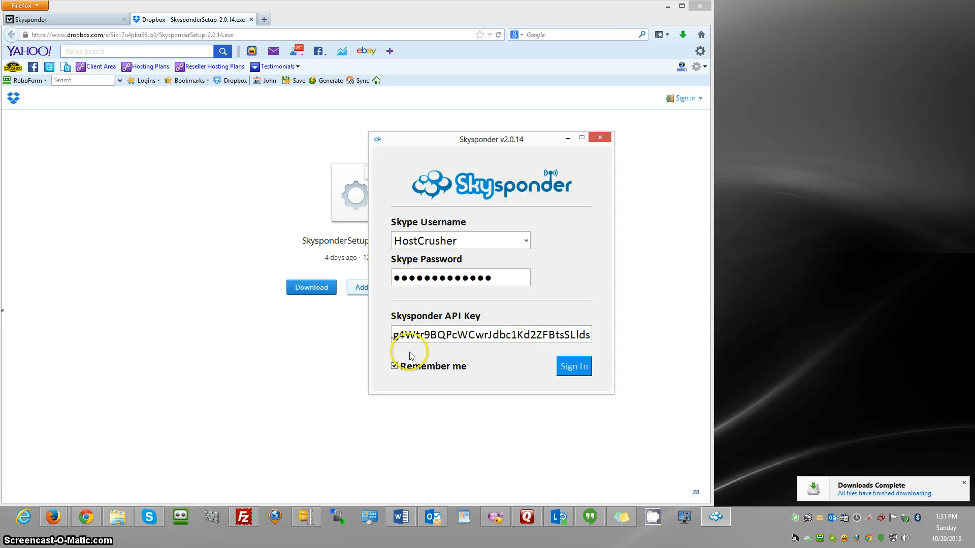
# Replace the Skysponder API Key with the copied API key and sign in to the plugin.
pyautogui.click(572, 335)
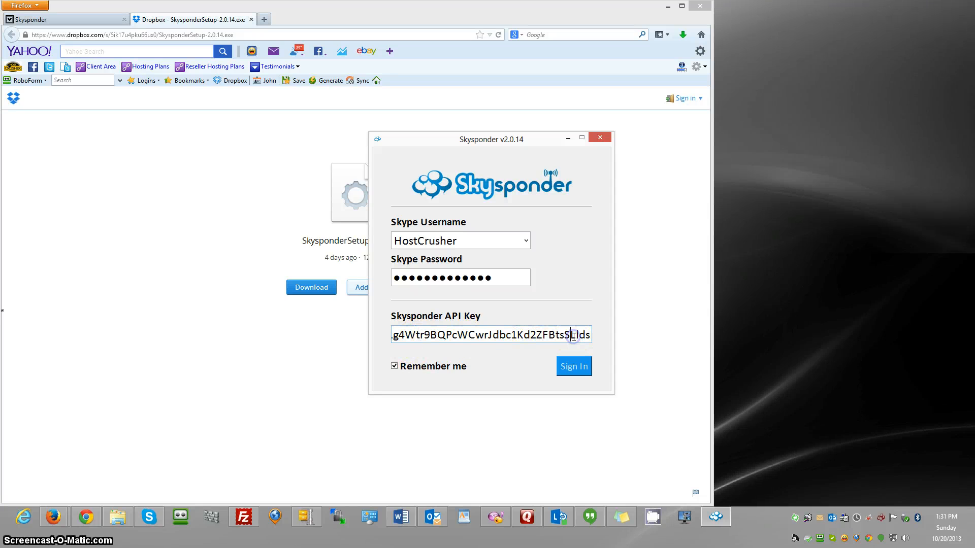
pyautogui.hotkey('ctrl', 'a')
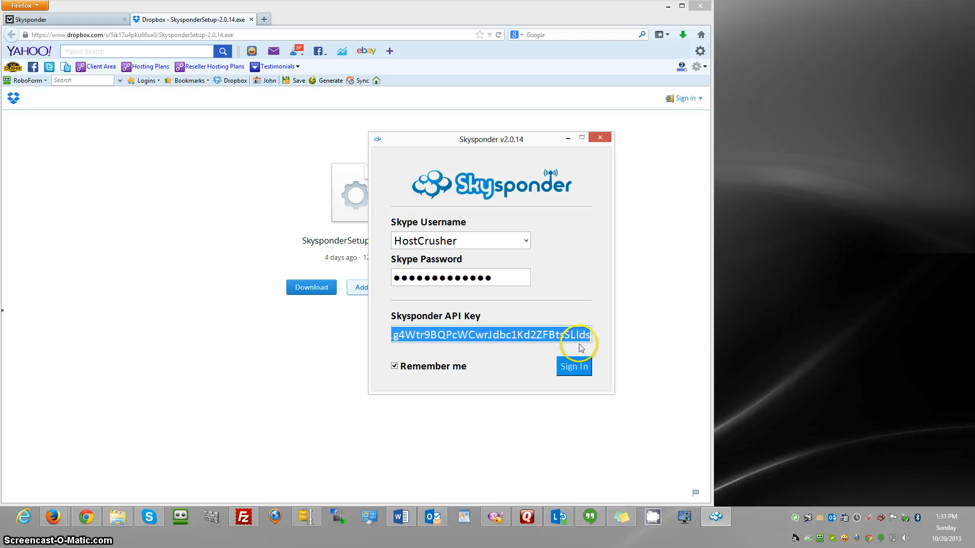
pyautogui.hotkey('ctrl', 'v')
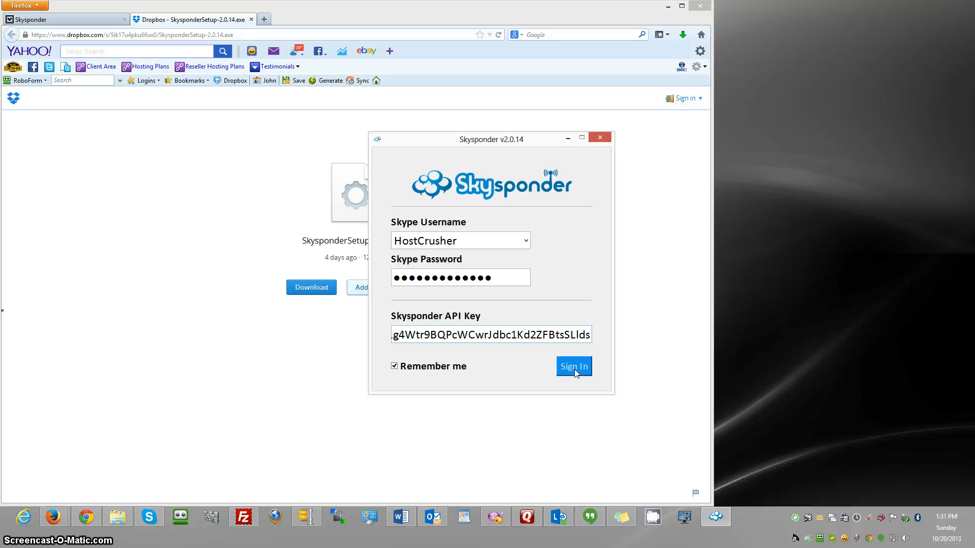
pyautogui.click(574, 368)
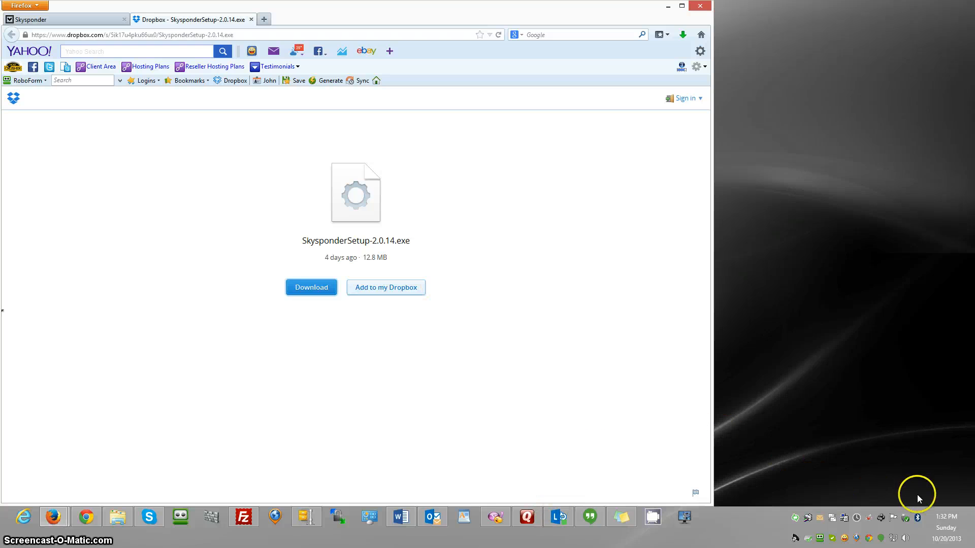
# Request the Skysponder plugin's About information, and open My Dashboard from the running plugin.
pyautogui.rightClick(881, 522)
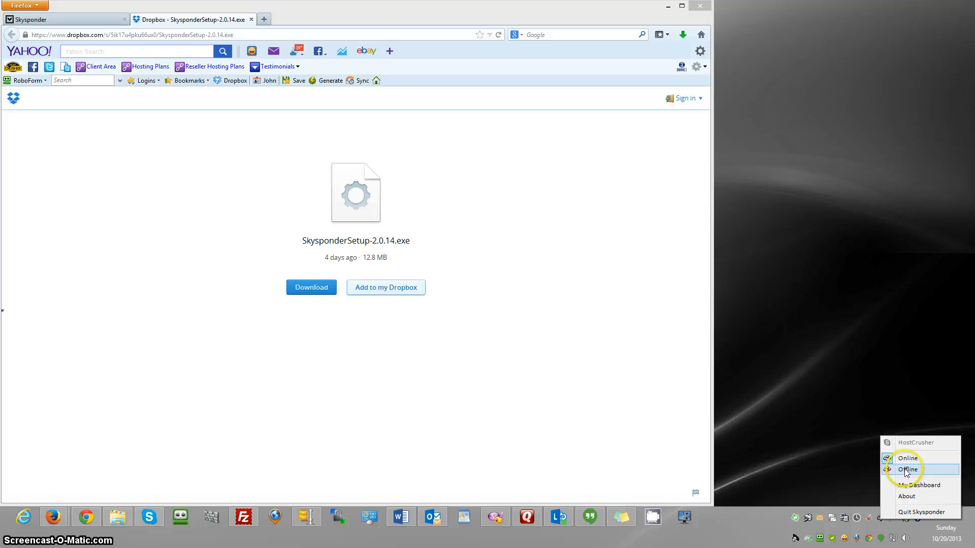
pyautogui.click(908, 497)
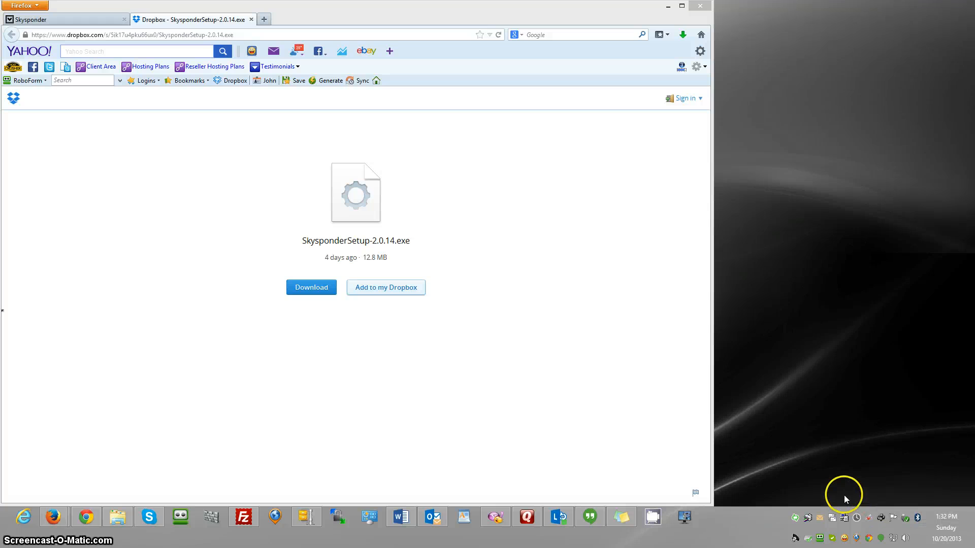
pyautogui.rightClick(880, 520)
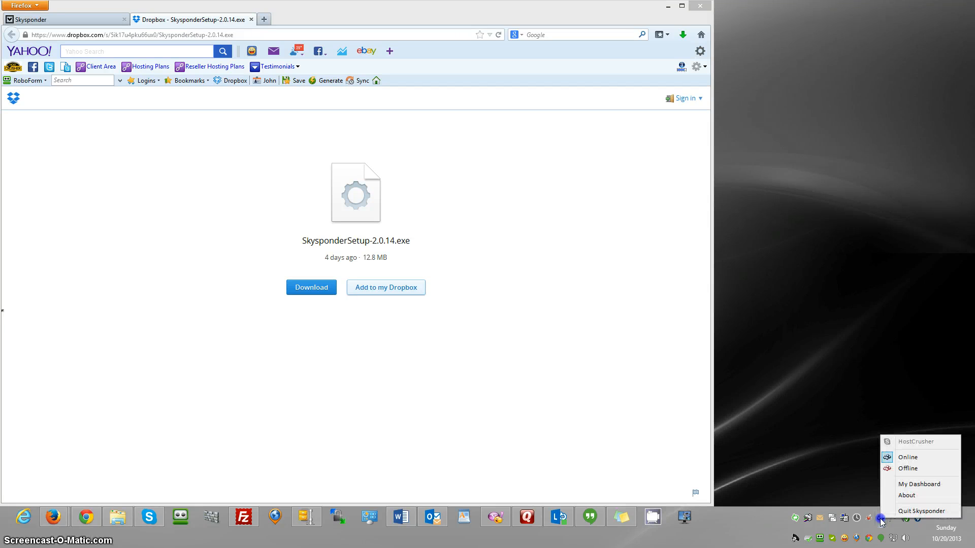
pyautogui.click(906, 484)
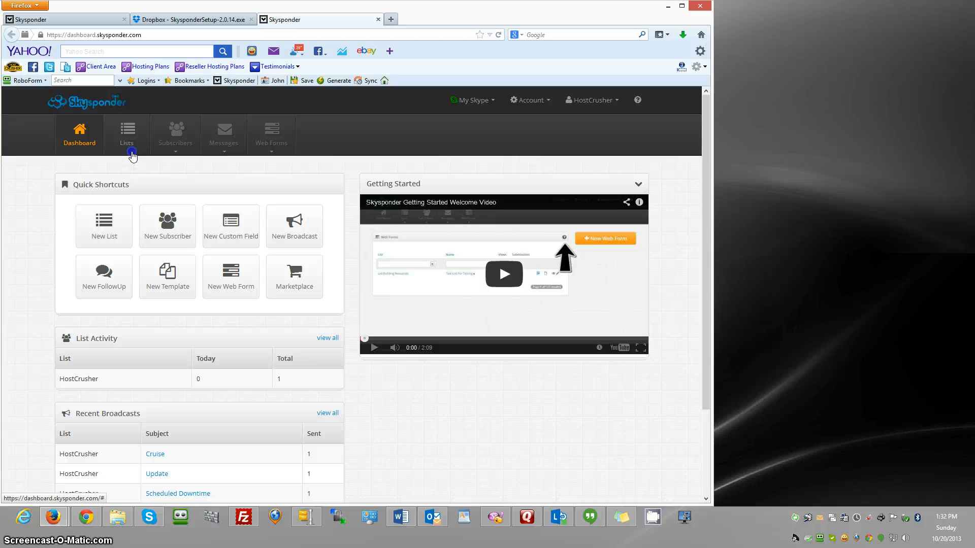
# Start creating a new list and set its list type to Skype Room.
pyautogui.click(129, 152)
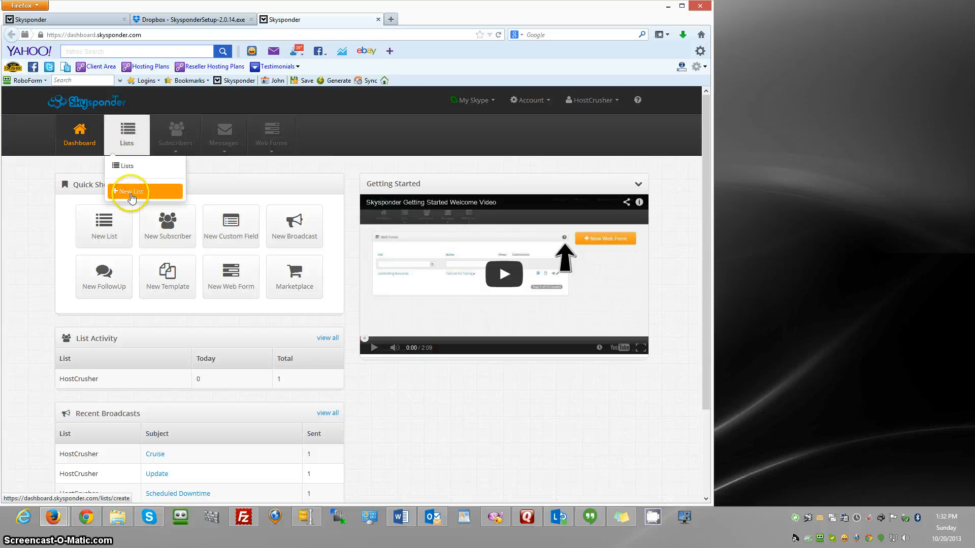
pyautogui.click(131, 195)
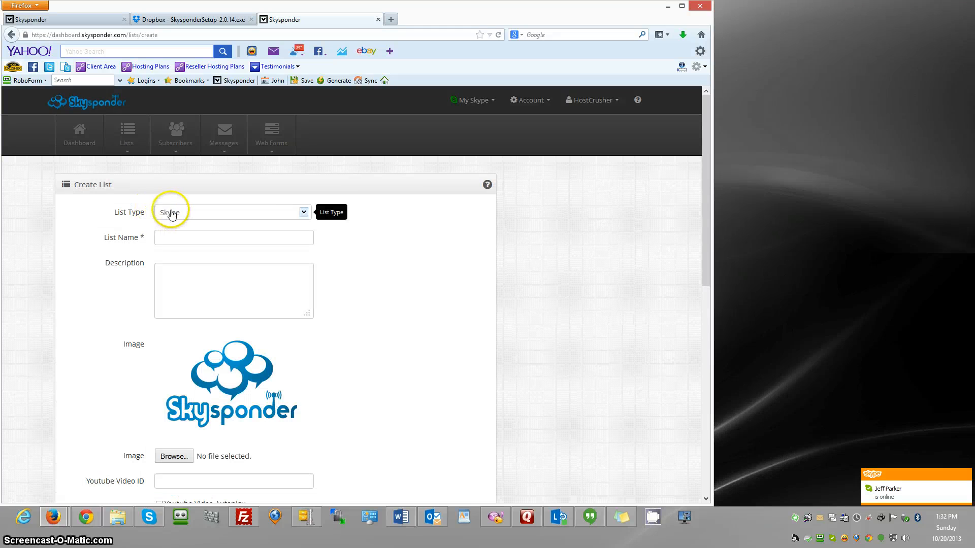
pyautogui.click(304, 212)
pyautogui.click(275, 235)
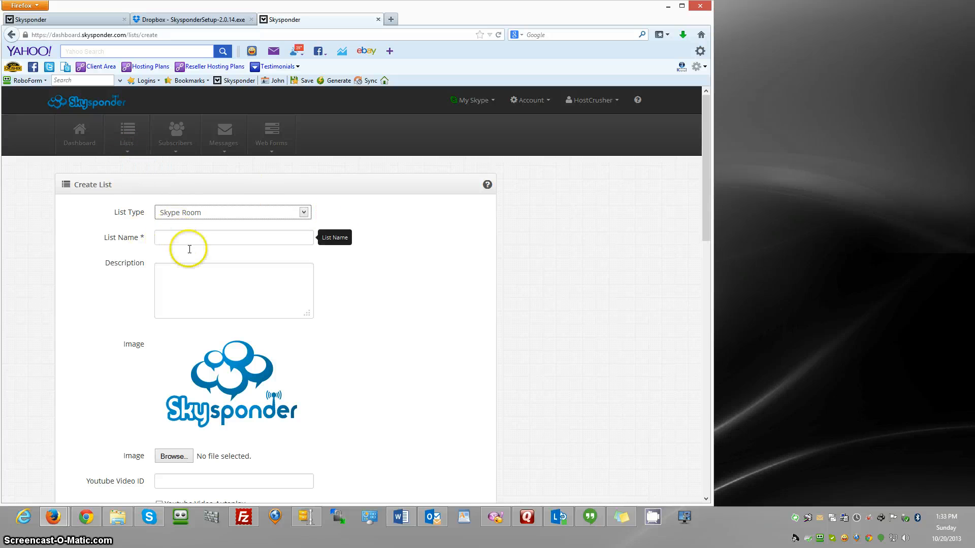
# Leave the new list form and open the existing HostCrusher list among the Skype Room subscriber lists for editing.
pyautogui.click(128, 147)
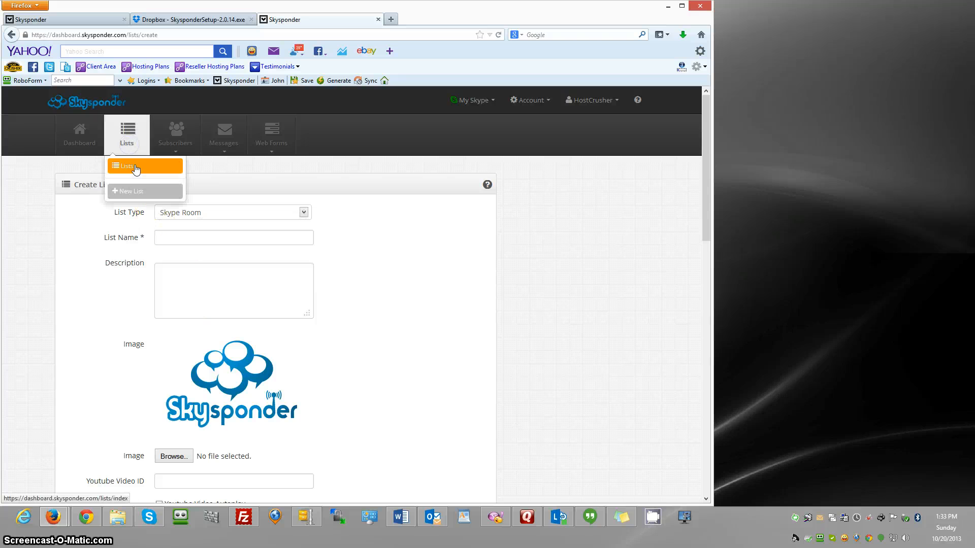
pyautogui.click(133, 167)
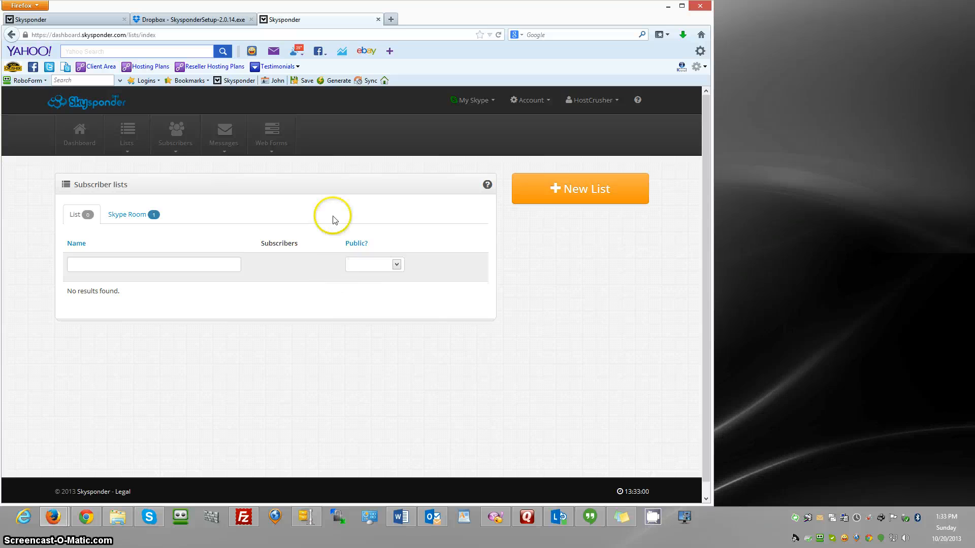
pyautogui.click(153, 214)
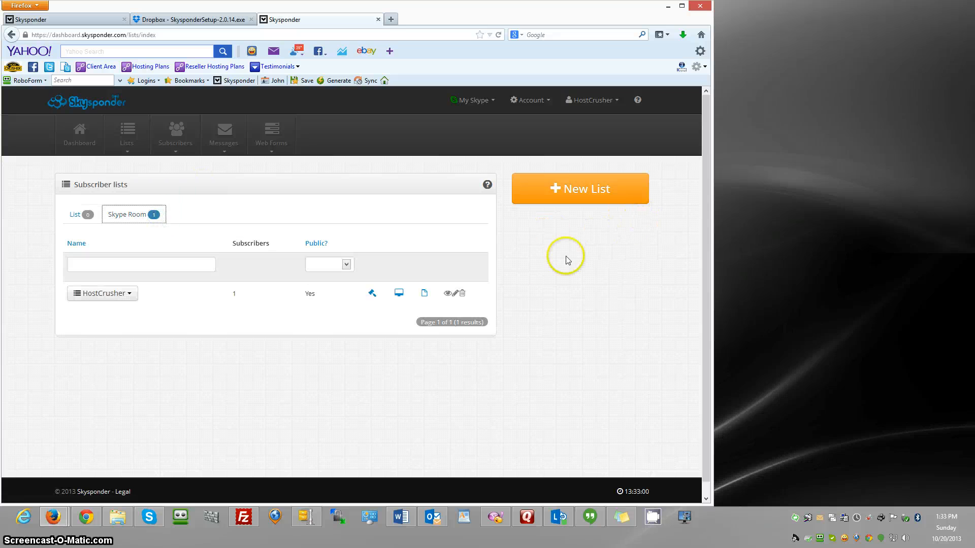
pyautogui.click(454, 295)
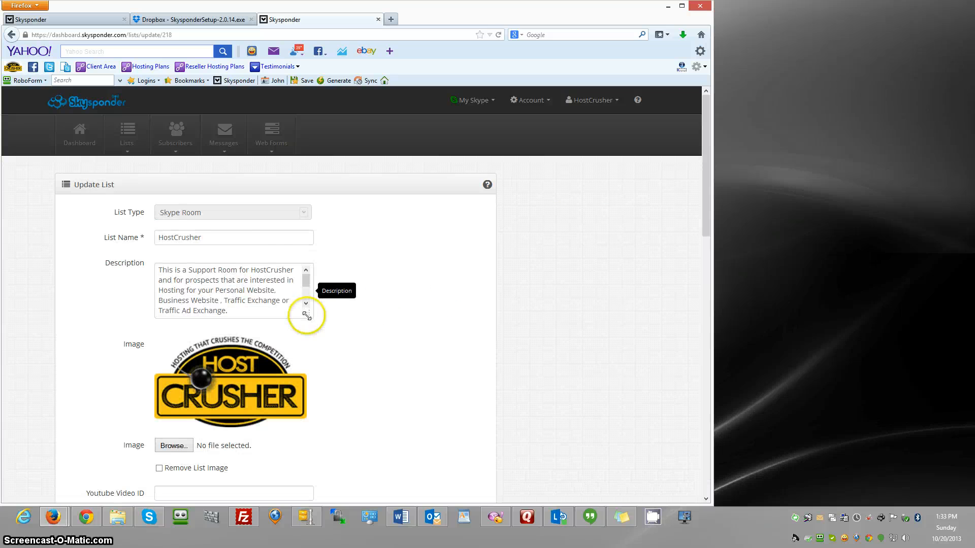
# Review the HostCrusher list's name, description, image, YouTube video options and tags.
pyautogui.scroll(-1, 305, 313)
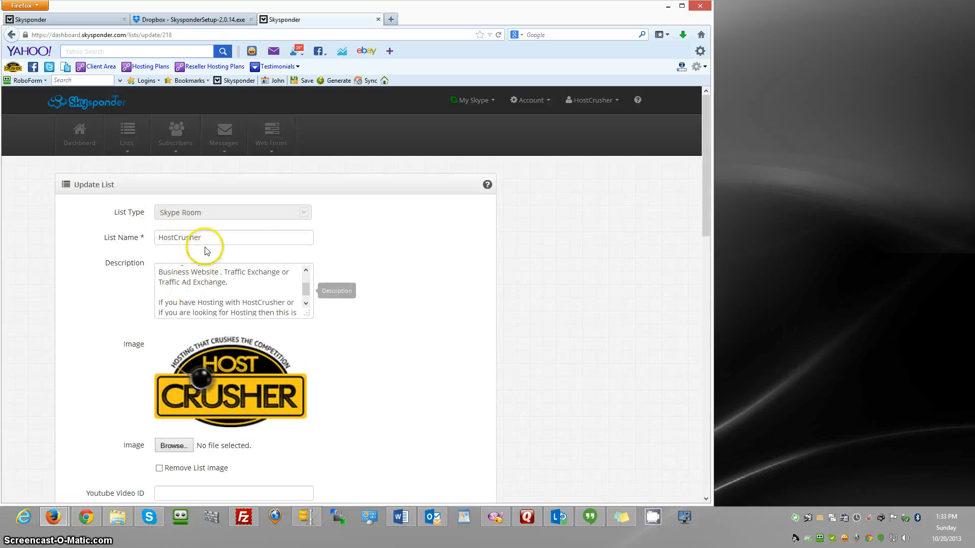
pyautogui.doubleClick(181, 239)
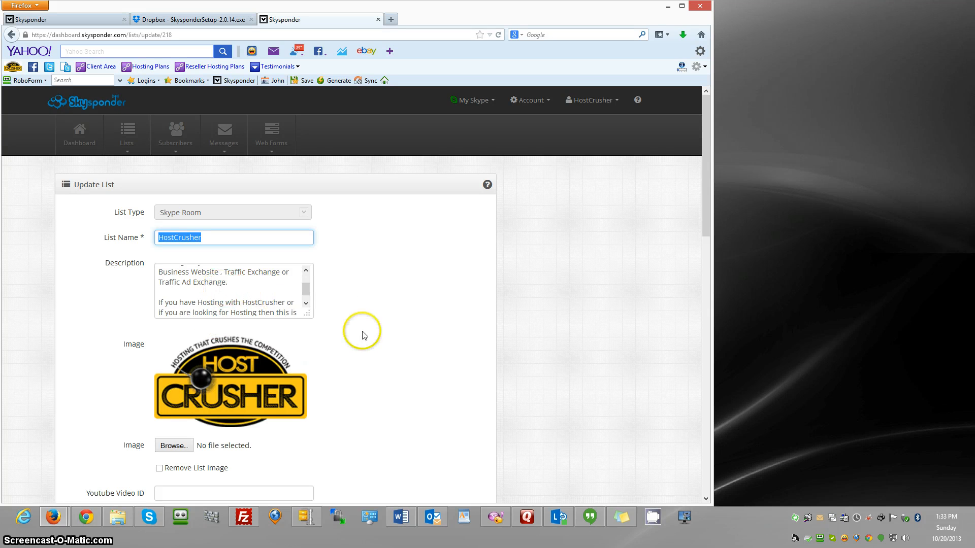
pyautogui.scroll(-4, 361, 341)
pyautogui.scroll(-2, 388, 335)
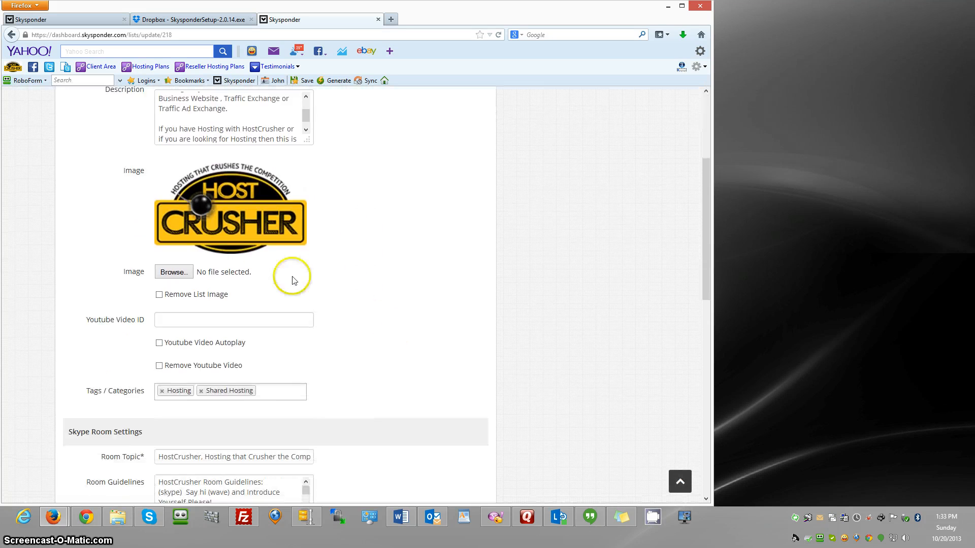
pyautogui.click(181, 325)
pyautogui.scroll(-4, 180, 327)
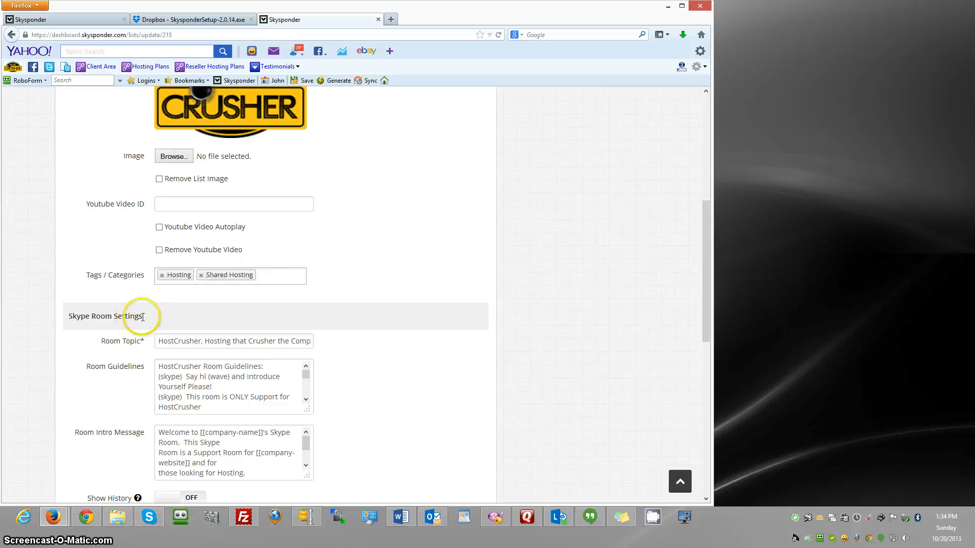
# Examine the Skype Room Settings: room topic, guidelines, intro message, history and discussion options.
pyautogui.scroll(-4, 135, 301)
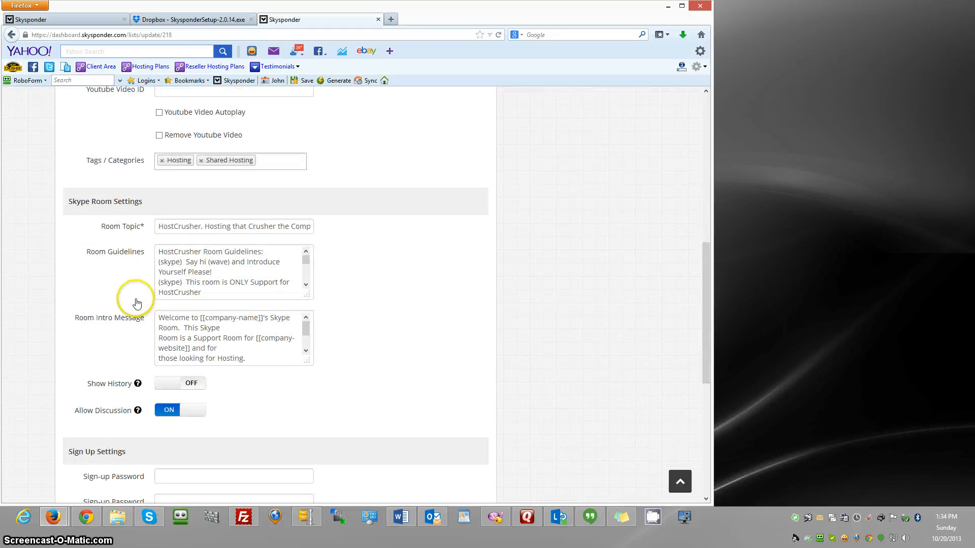
pyautogui.click(175, 225)
pyautogui.click(173, 264)
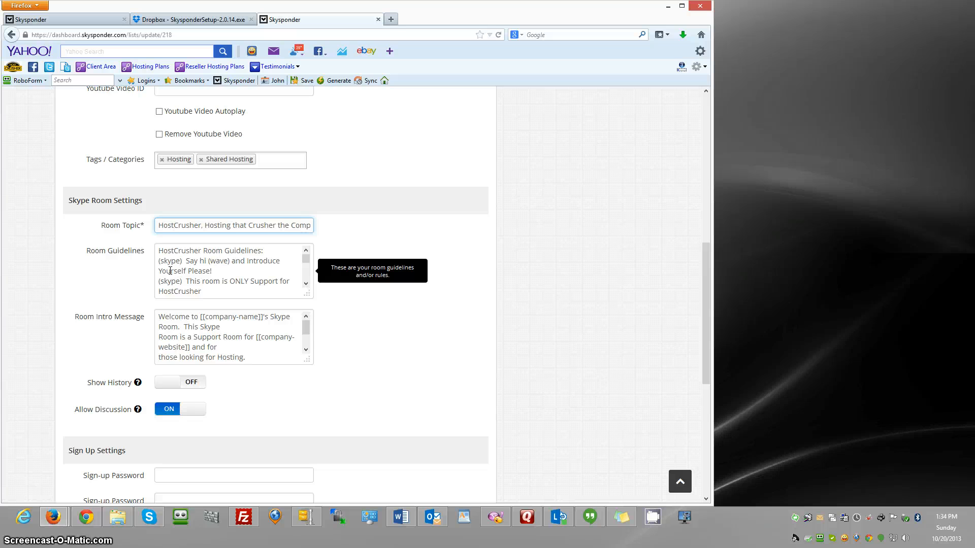
pyautogui.click(180, 281)
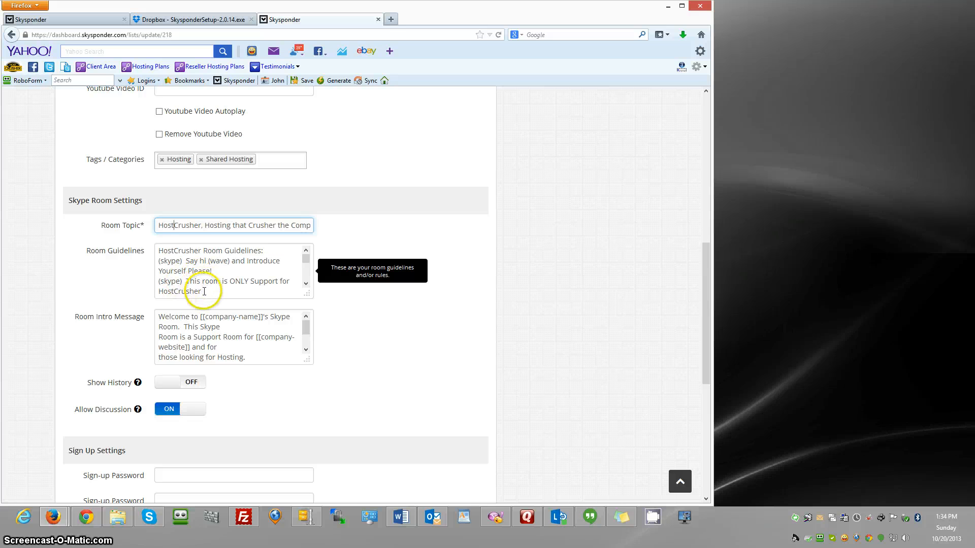
pyautogui.click(167, 335)
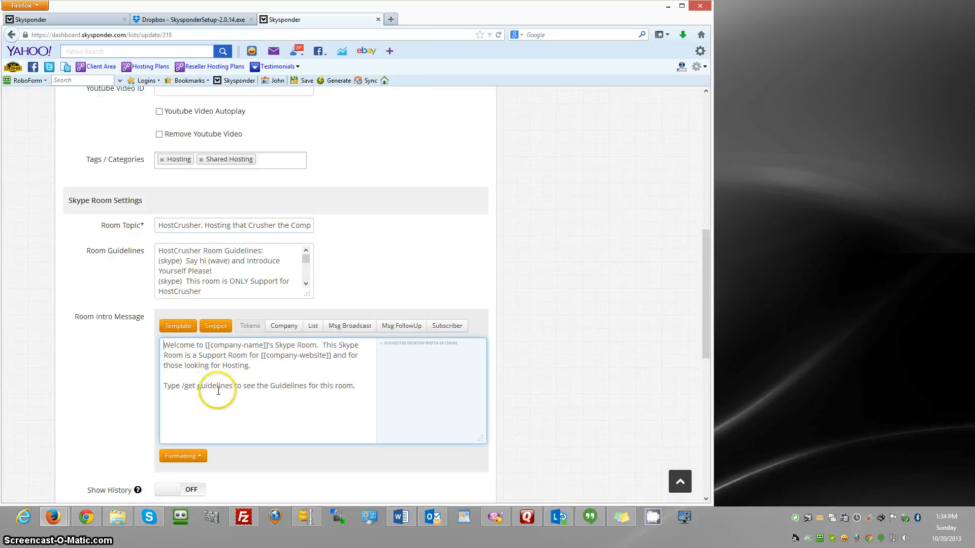
pyautogui.scroll(-4, 122, 390)
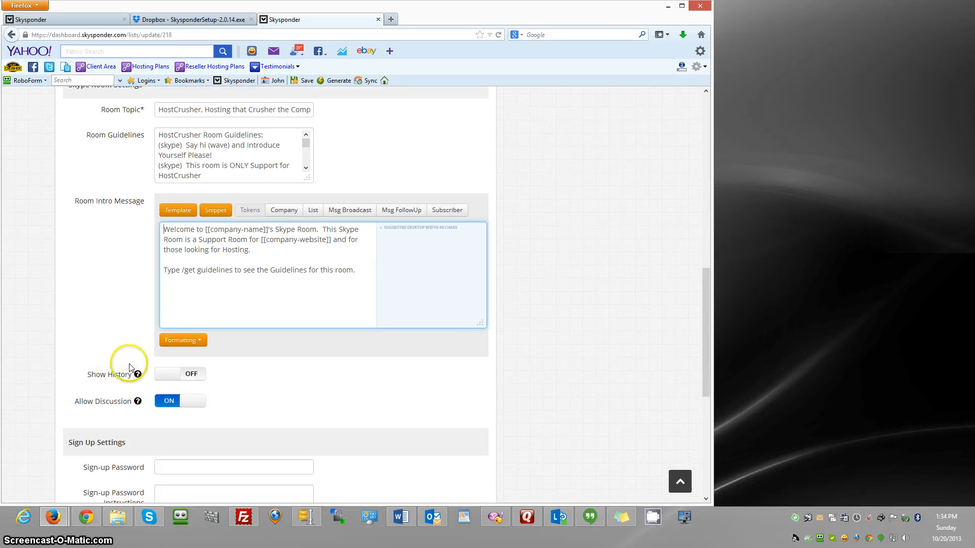
pyautogui.scroll(-2, 131, 367)
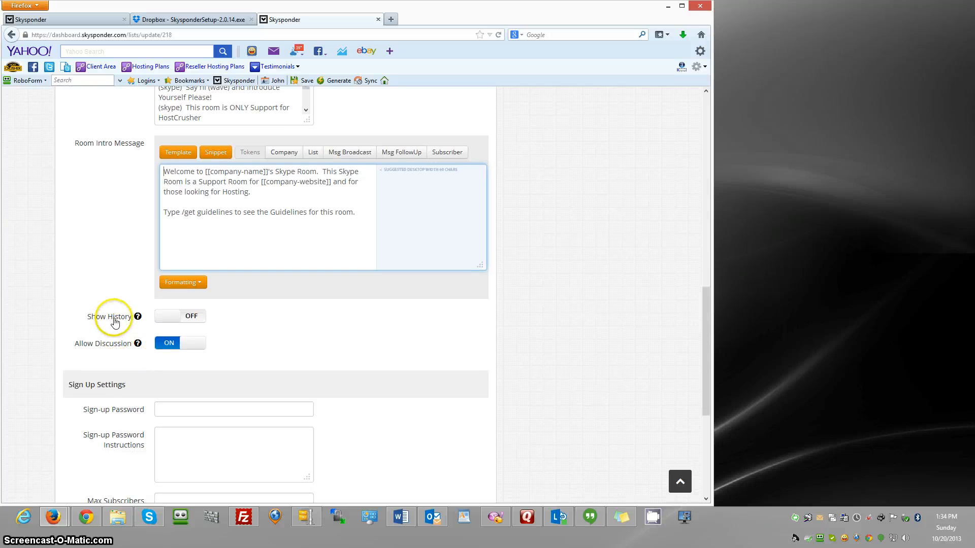
pyautogui.scroll(-2, 126, 352)
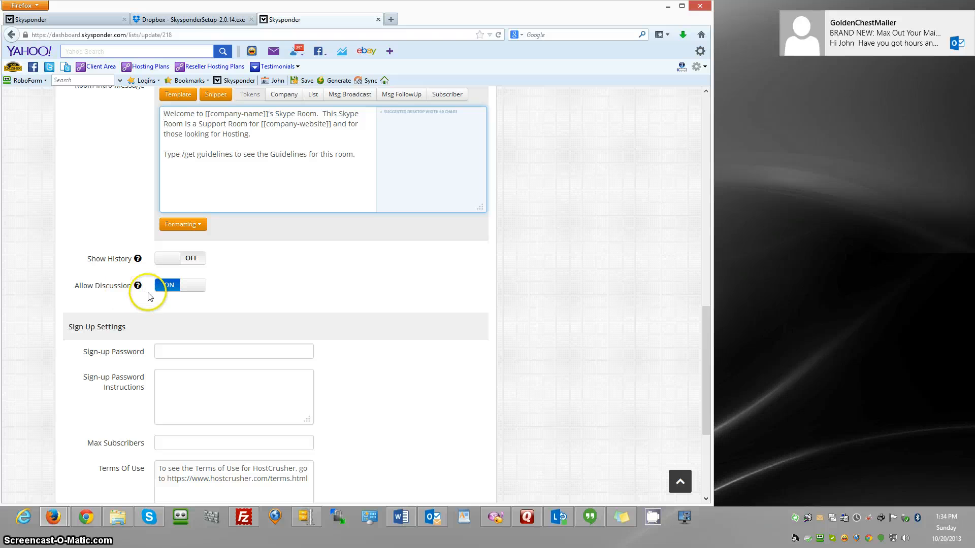
# Review the Sign Up Settings, Terms of Use text and public option, and cancel the list update.
pyautogui.scroll(-2, 127, 313)
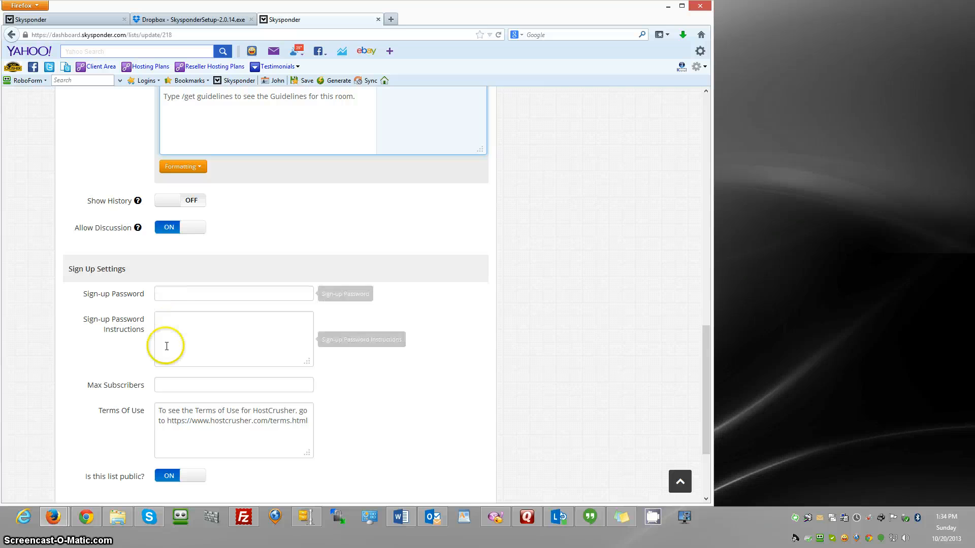
pyautogui.click(411, 396)
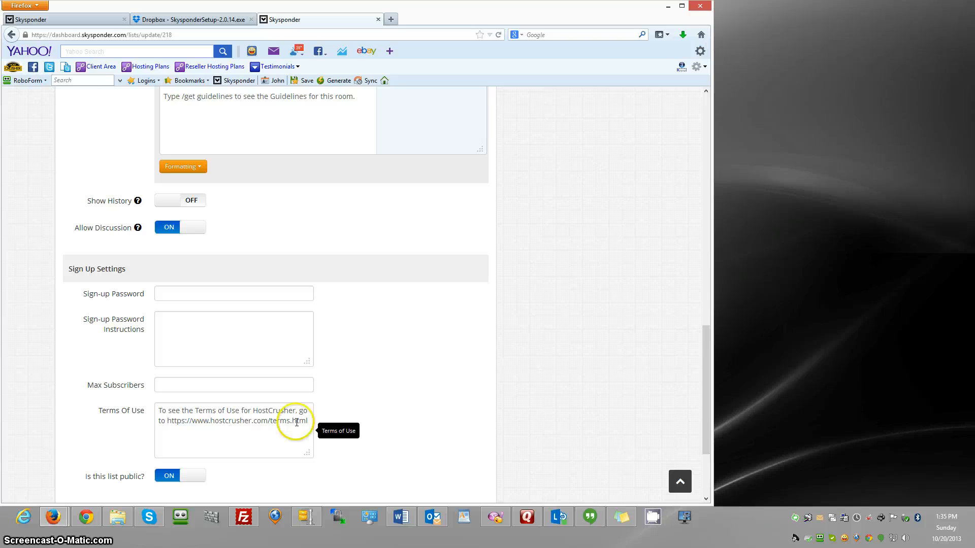
pyautogui.click(206, 408)
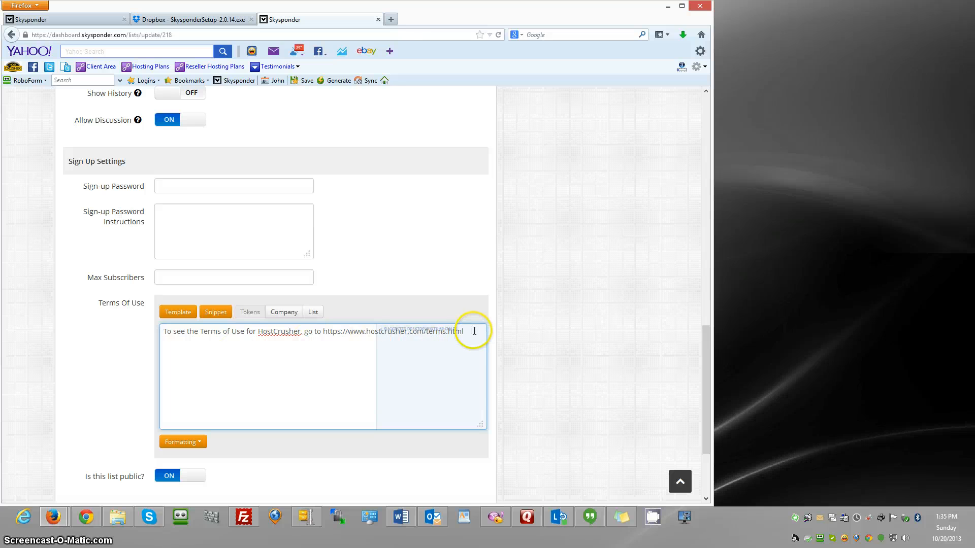
pyautogui.moveTo(474, 332); pyautogui.dragTo(113, 362)
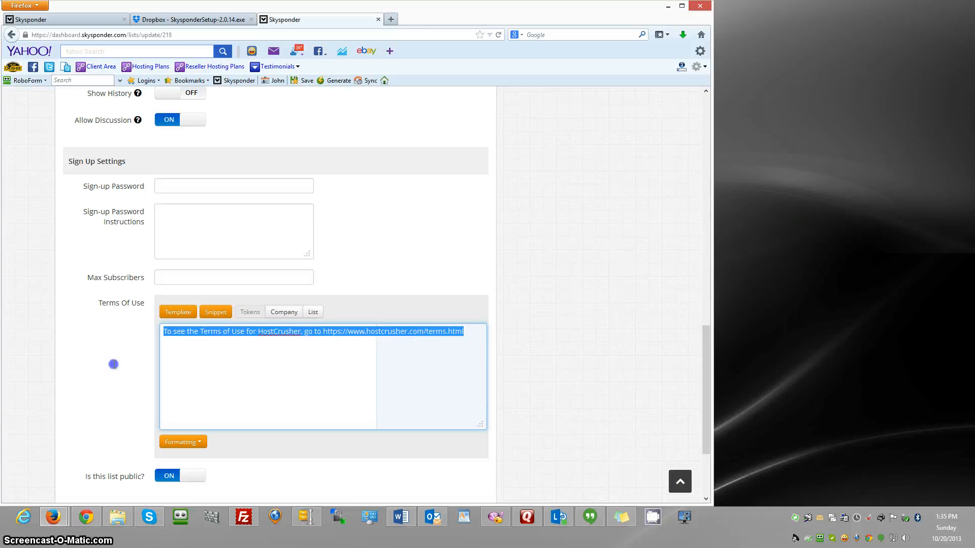
pyautogui.click(179, 383)
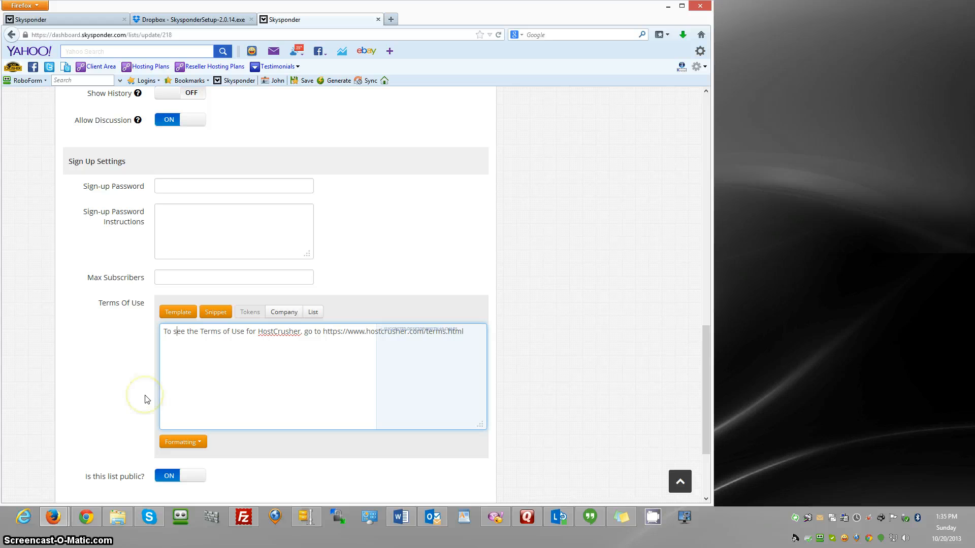
pyautogui.scroll(-3, 146, 401)
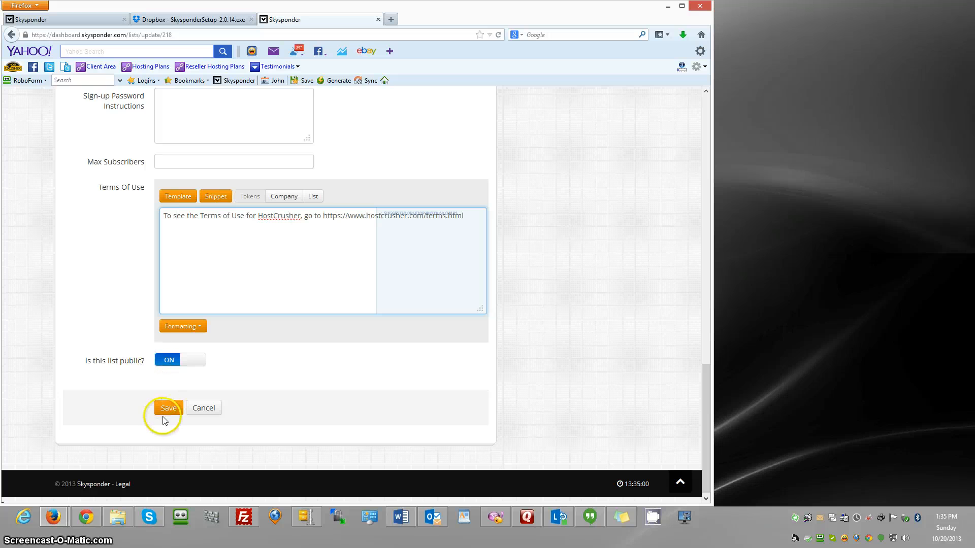
pyautogui.click(193, 410)
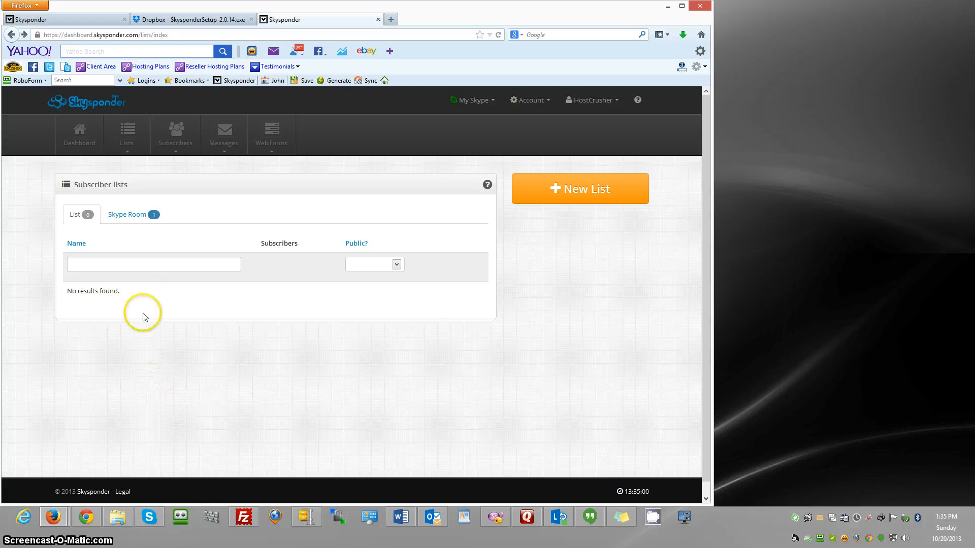
# Start a new web form and examine the list description, input fields and terms of use in its preview.
pyautogui.click(272, 149)
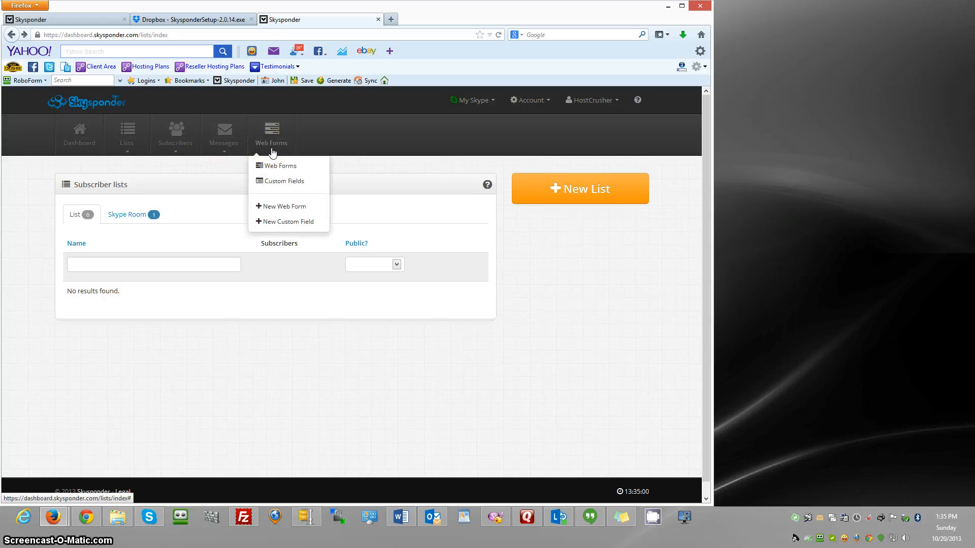
pyautogui.click(268, 206)
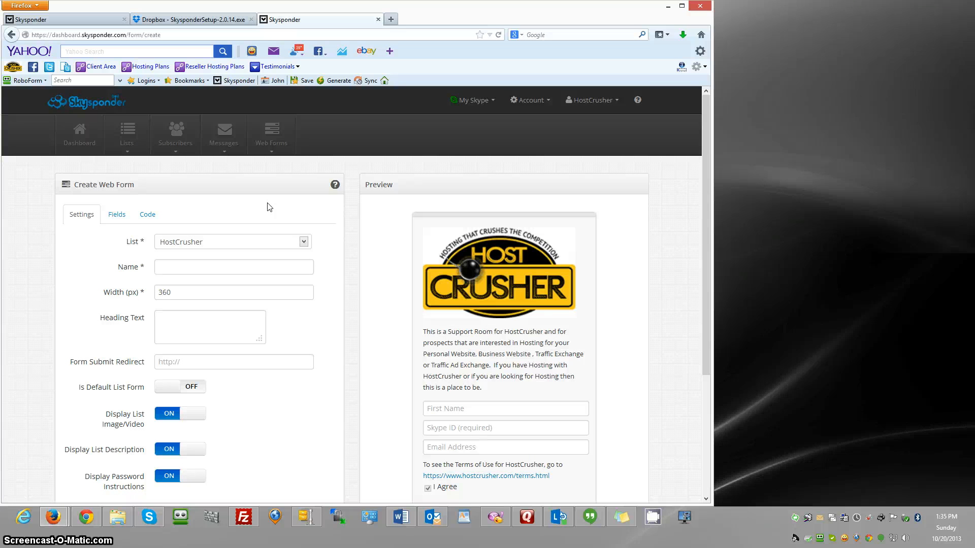
pyautogui.scroll(-2, 269, 207)
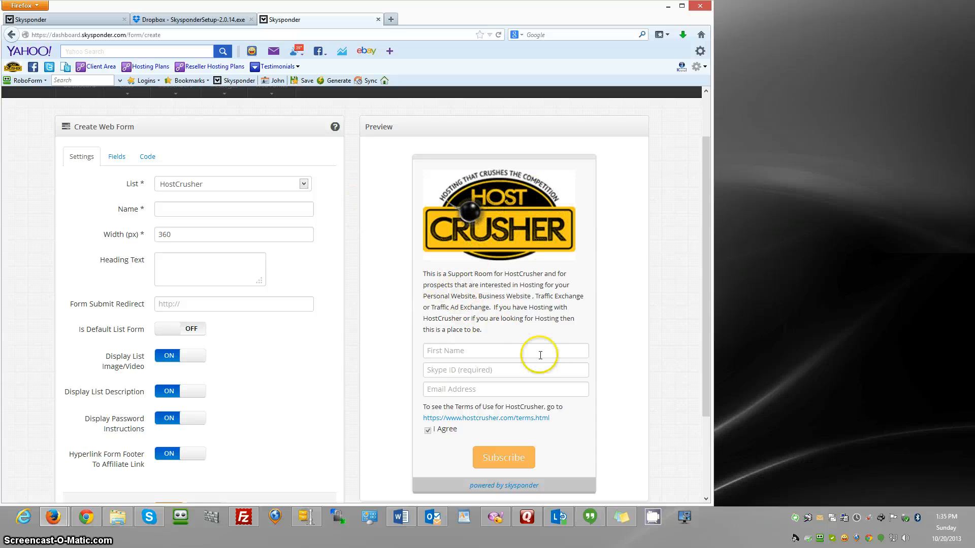
pyautogui.moveTo(455, 329); pyautogui.dragTo(331, 293)
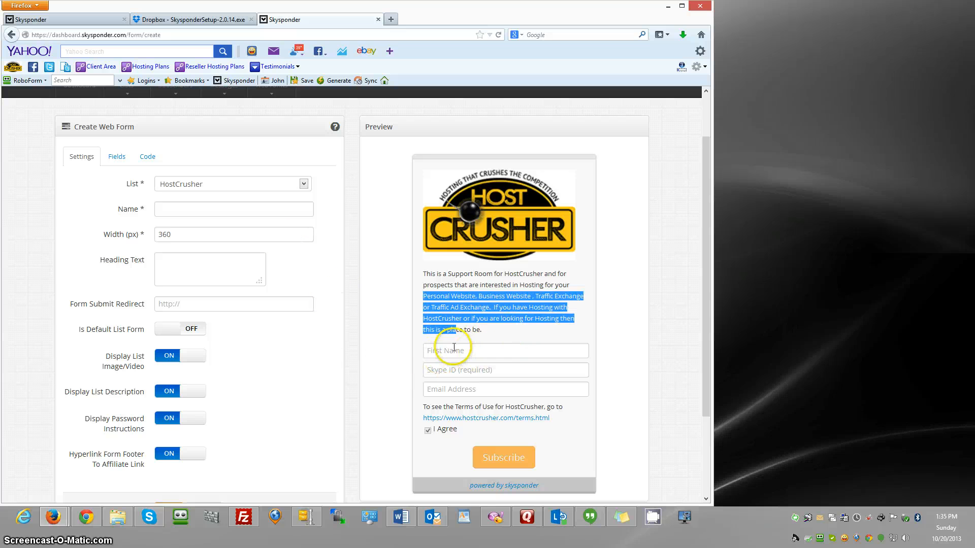
pyautogui.click(421, 347)
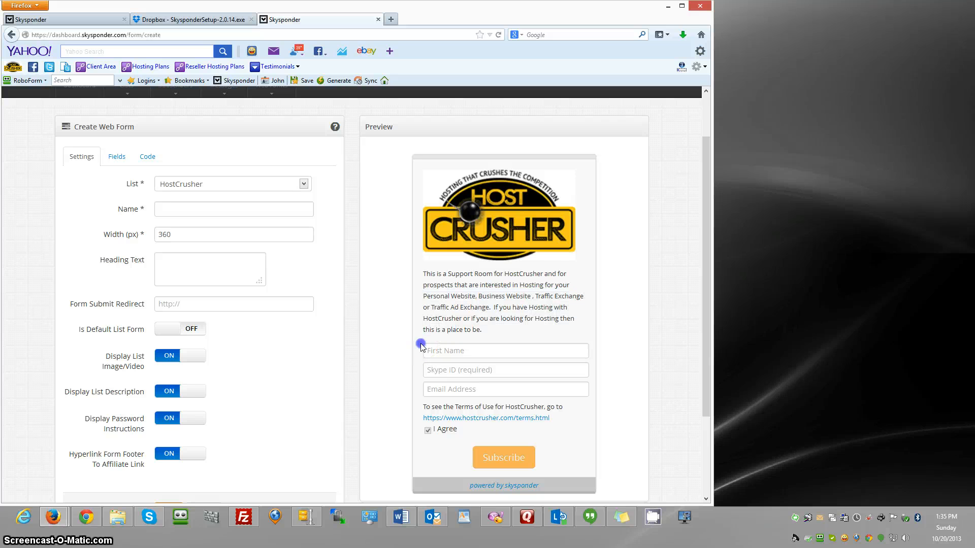
pyautogui.moveTo(421, 347); pyautogui.dragTo(515, 407)
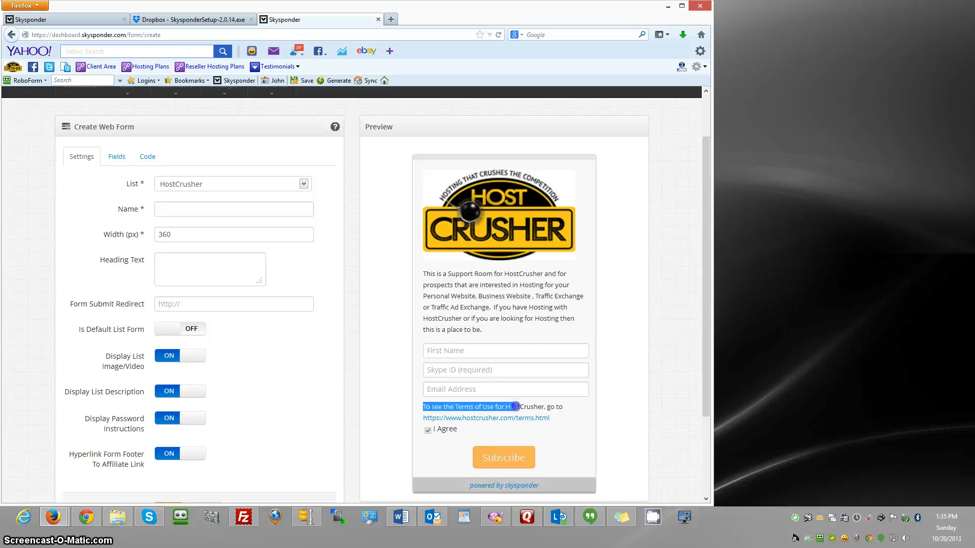
pyautogui.click(550, 410)
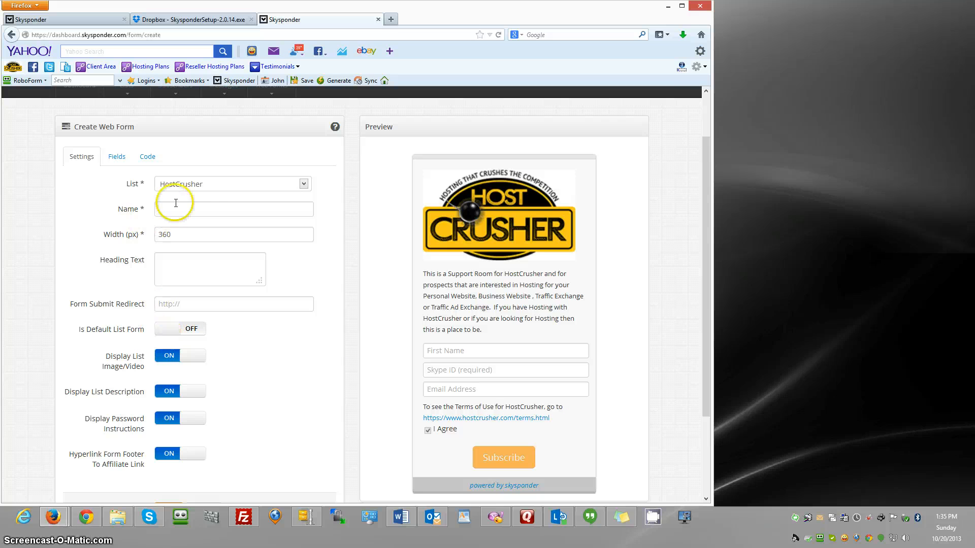
# Choose HostCrusher as the list for the new web form.
pyautogui.click(228, 185)
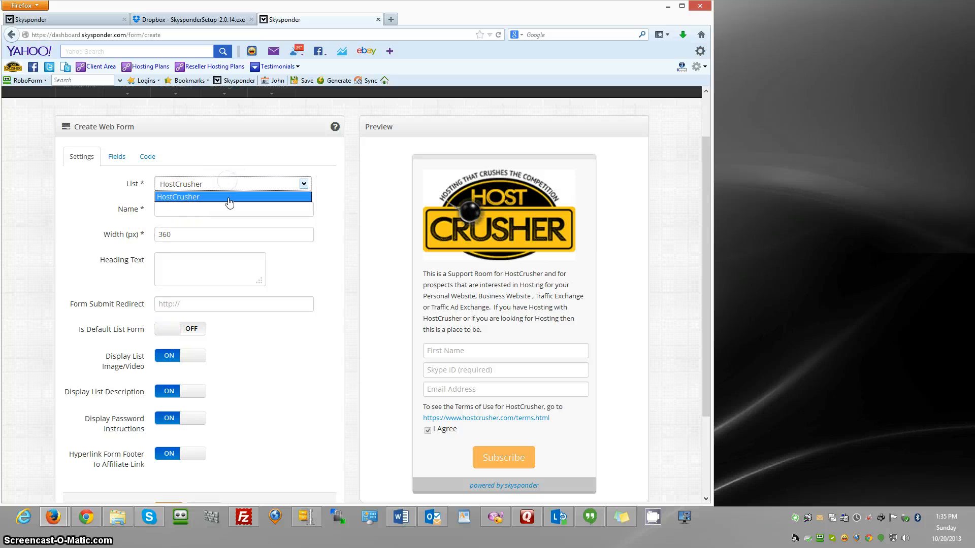
pyautogui.click(230, 198)
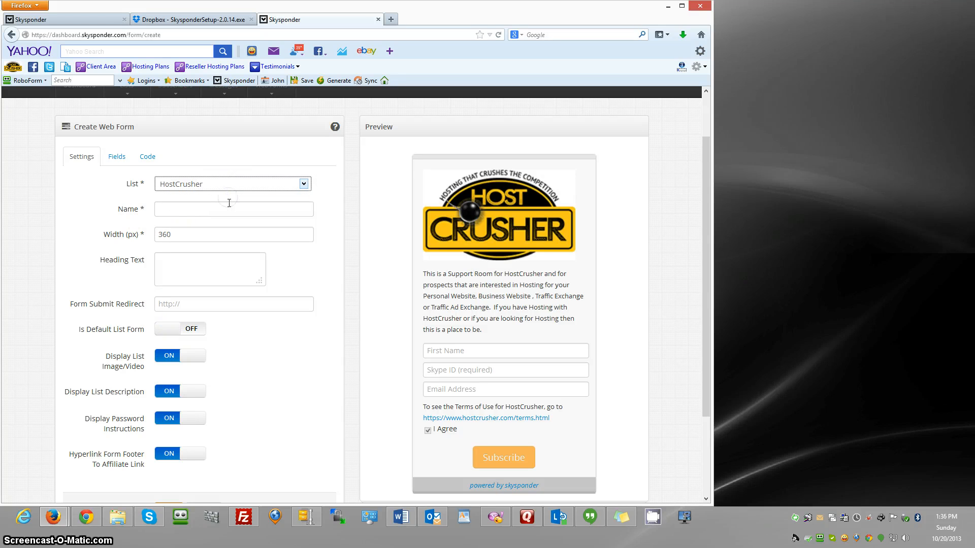
pyautogui.click(216, 234)
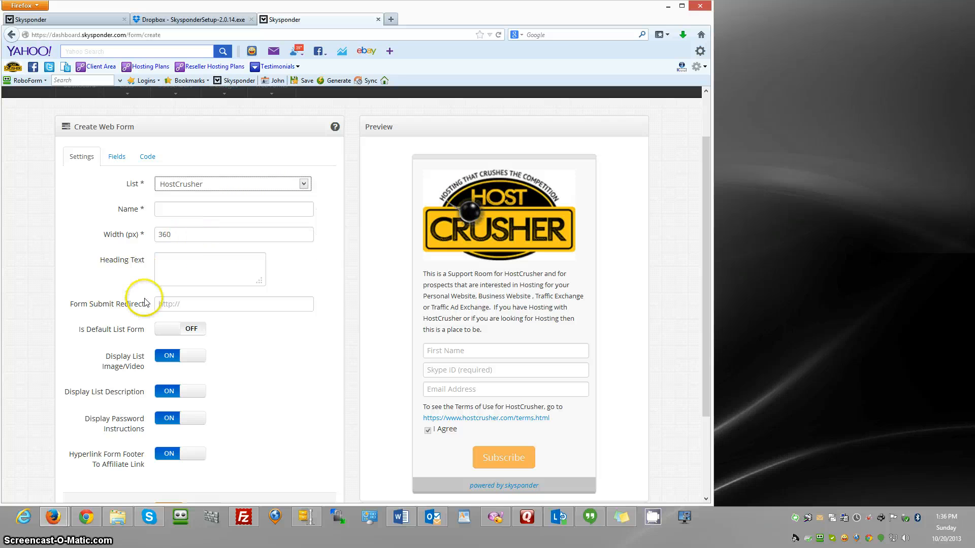
# Review the form submit redirect and the display options of the new web form.
pyautogui.click(191, 305)
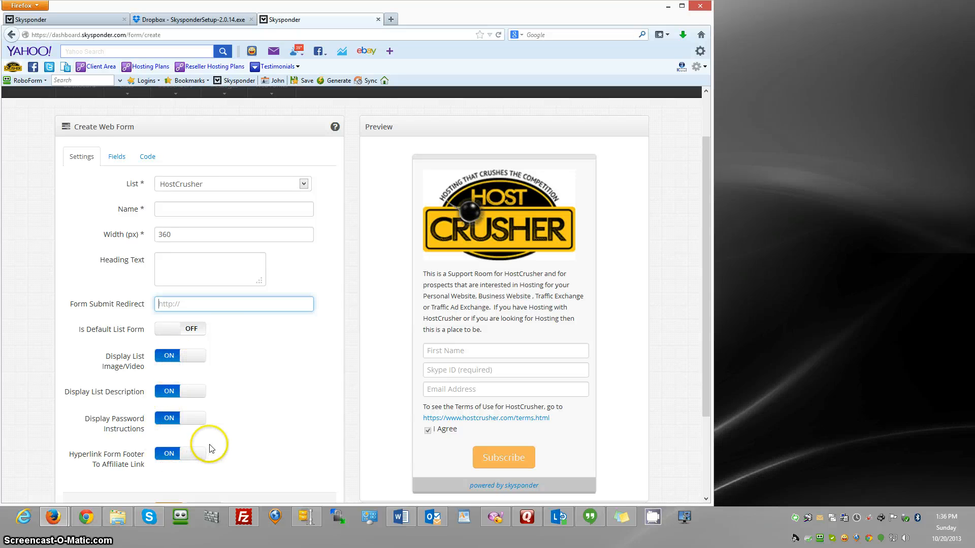
pyautogui.scroll(-4, 207, 446)
pyautogui.scroll(6, 213, 446)
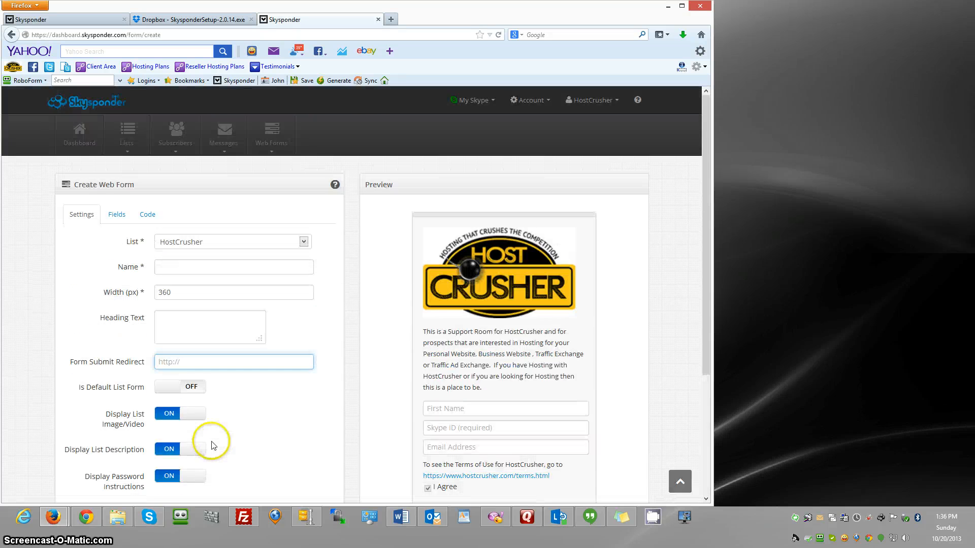
# Leave the new form for the web forms overview and open the HostCrusher Hosting Service form for editing.
pyautogui.click(278, 154)
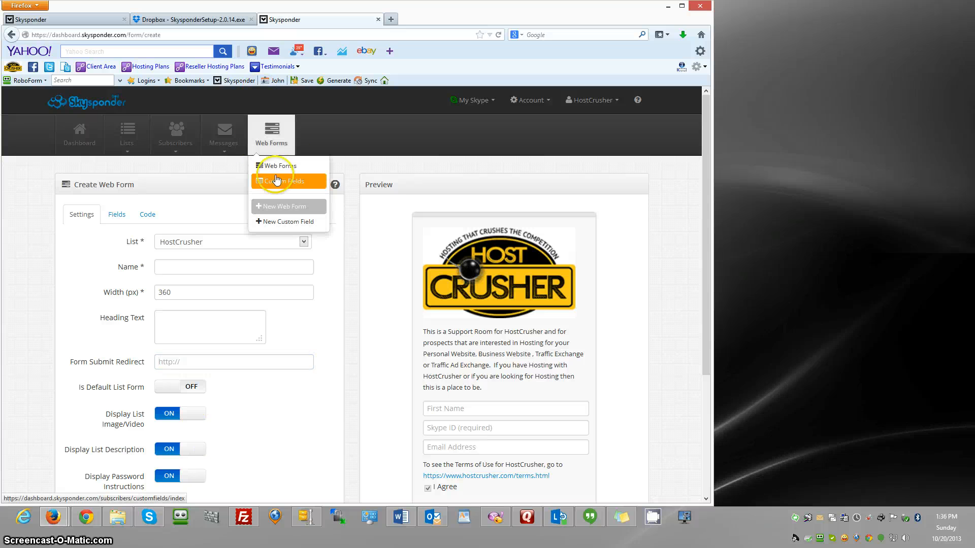
pyautogui.click(277, 165)
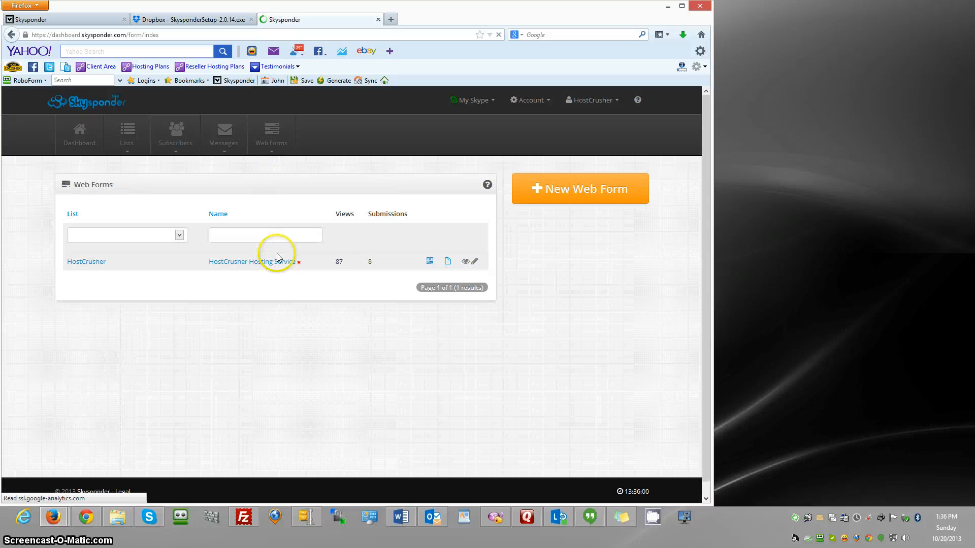
pyautogui.click(476, 264)
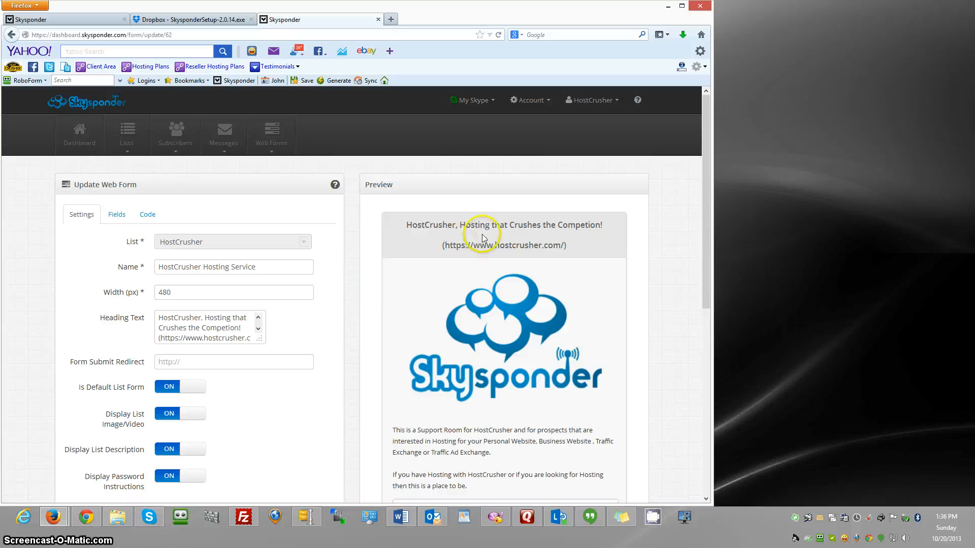
# Examine the form's heading text in the settings and preview, its submit redirect, and its display options.
pyautogui.moveTo(404, 230); pyautogui.dragTo(571, 258)
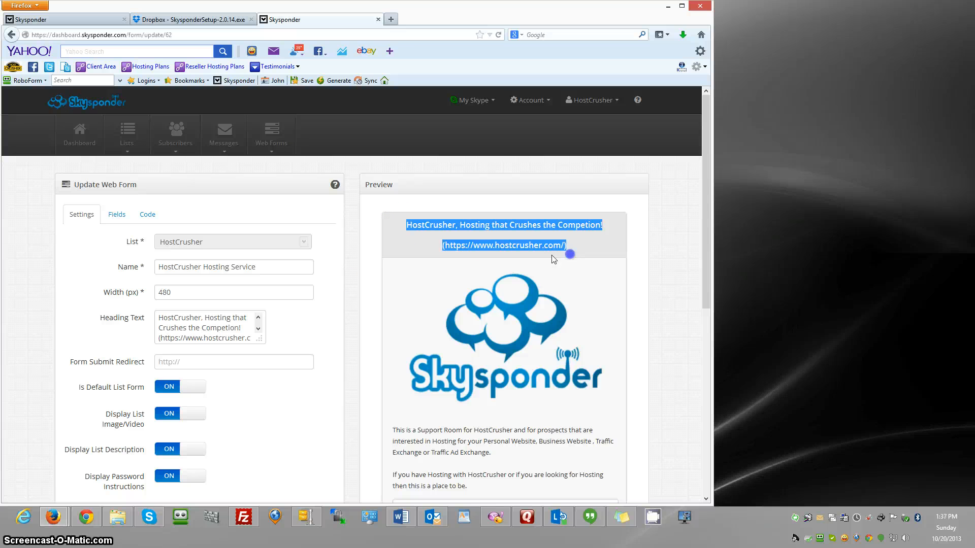
pyautogui.tripleClick(193, 333)
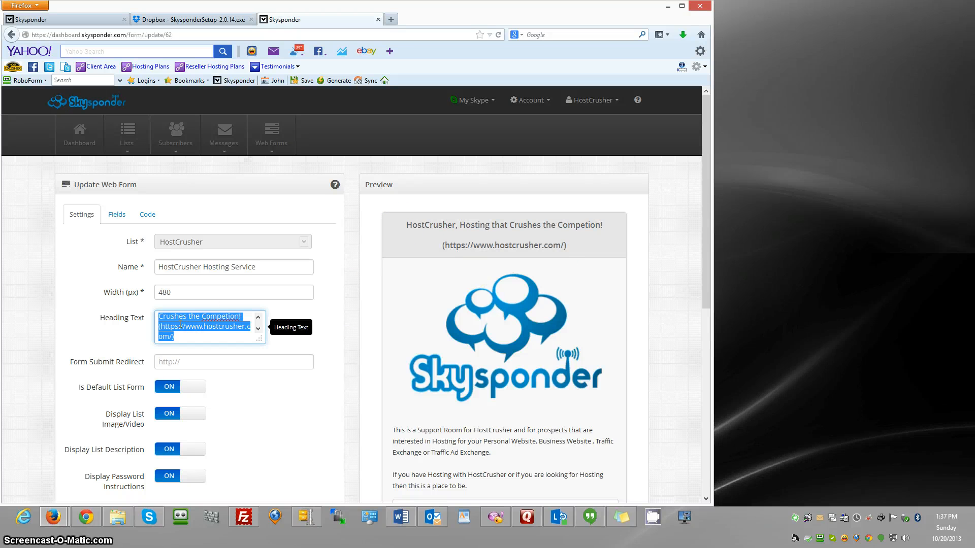
pyautogui.click(228, 363)
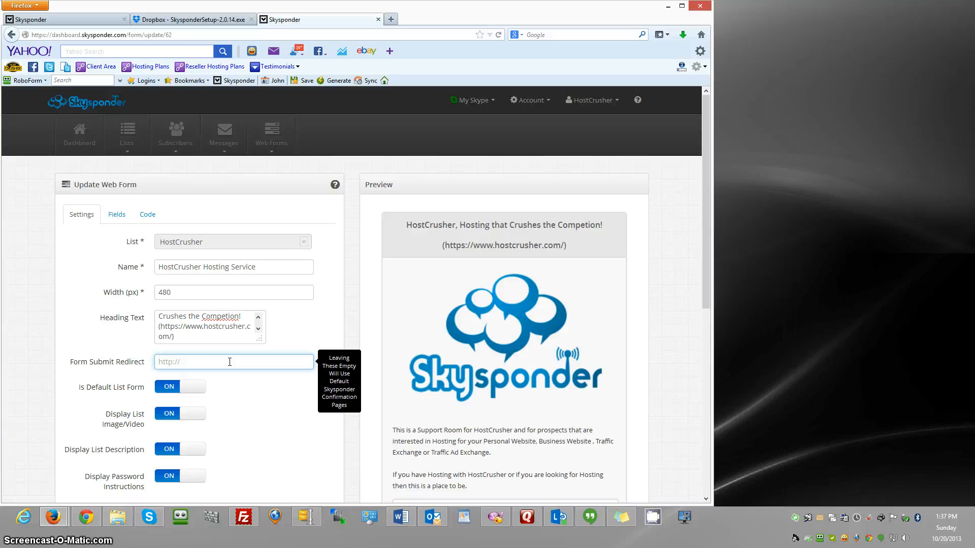
pyautogui.scroll(-3, 229, 362)
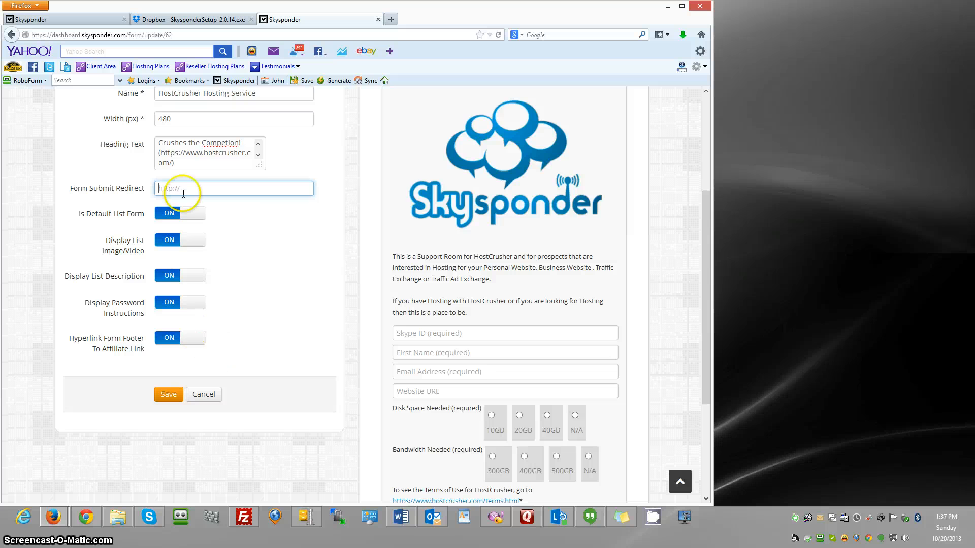
pyautogui.scroll(3, 180, 355)
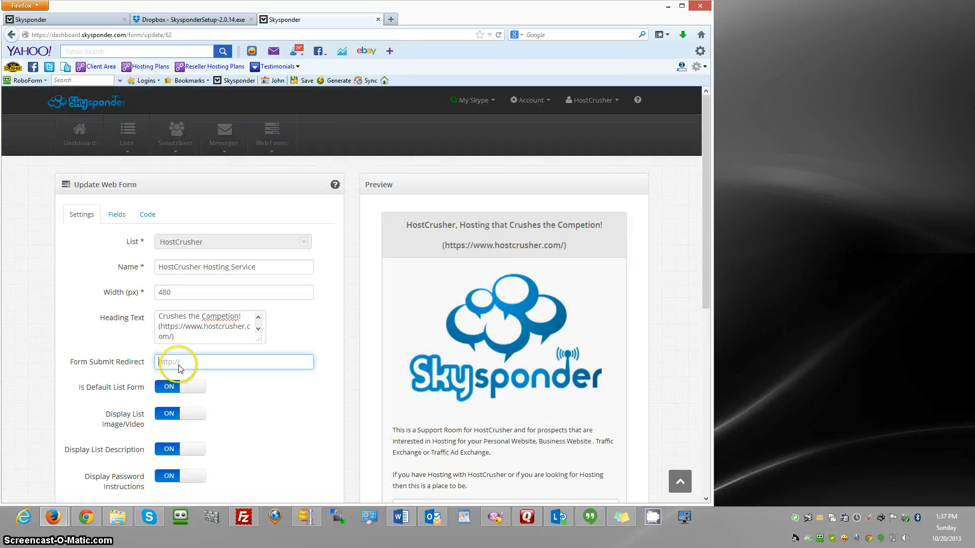
# Show the web form's field options and examine the matching input fields in the preview.
pyautogui.click(115, 216)
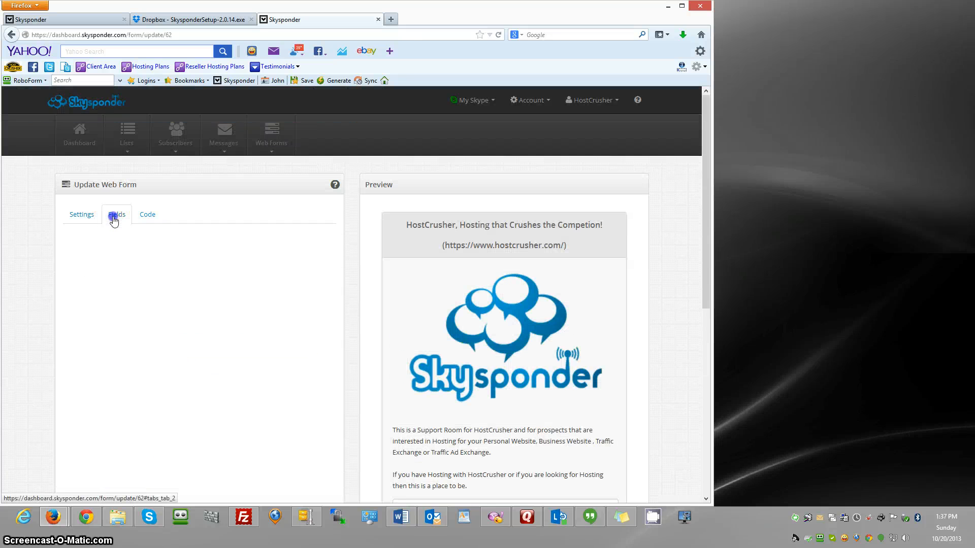
pyautogui.scroll(-3, 155, 285)
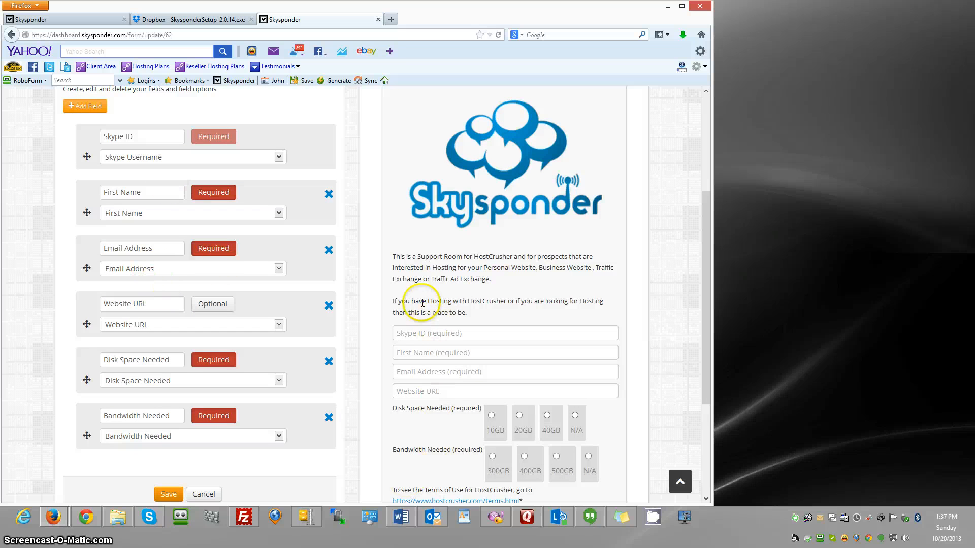
pyautogui.moveTo(383, 326); pyautogui.dragTo(635, 500)
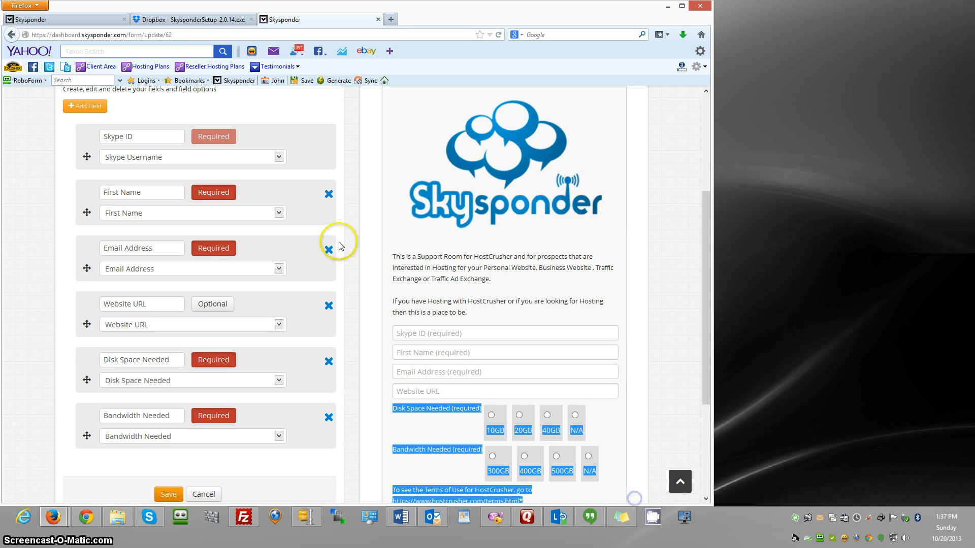
# Add a field to the web form and look through the available field types.
pyautogui.click(83, 107)
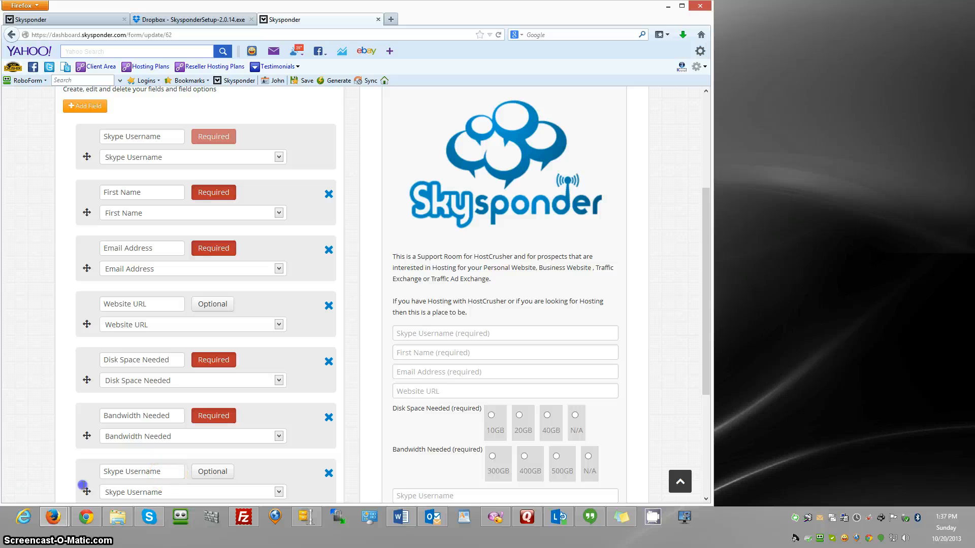
pyautogui.moveTo(170, 476); pyautogui.dragTo(5, 497)
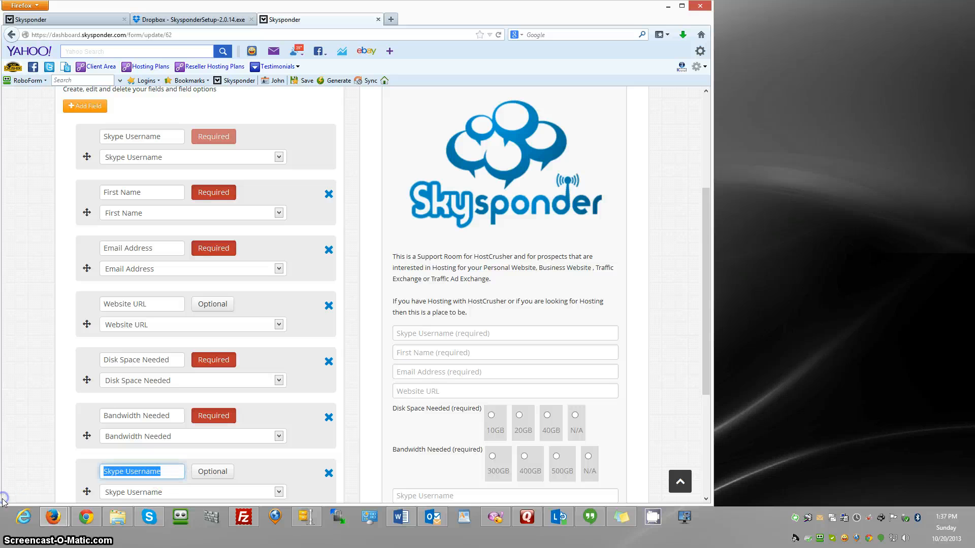
pyautogui.click(279, 493)
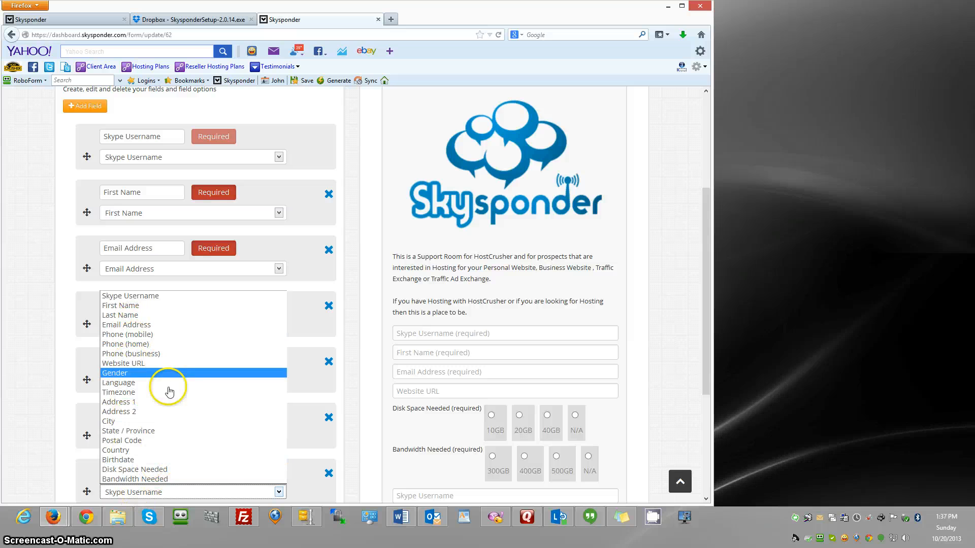
pyautogui.click(384, 477)
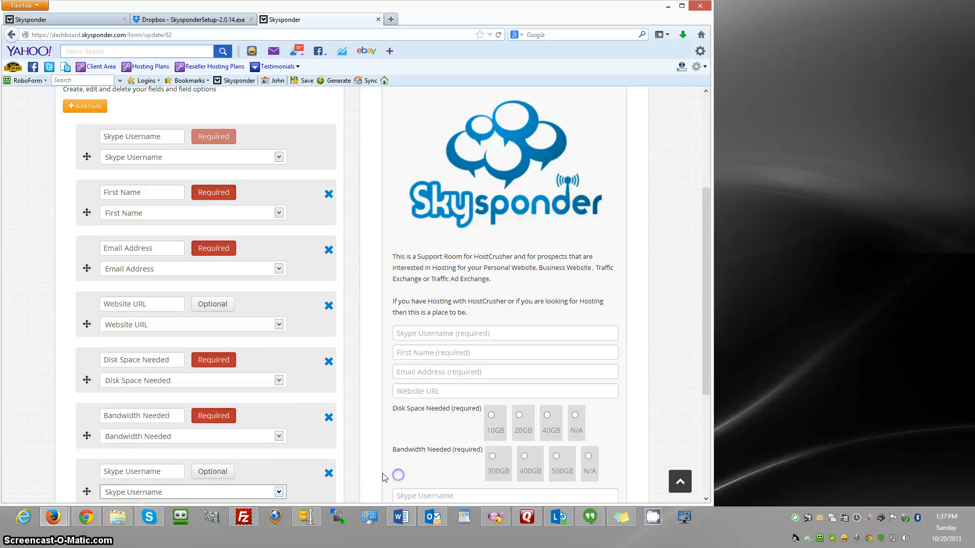
# Switch the added Skype Username field to required and back to optional.
pyautogui.scroll(-2, 294, 420)
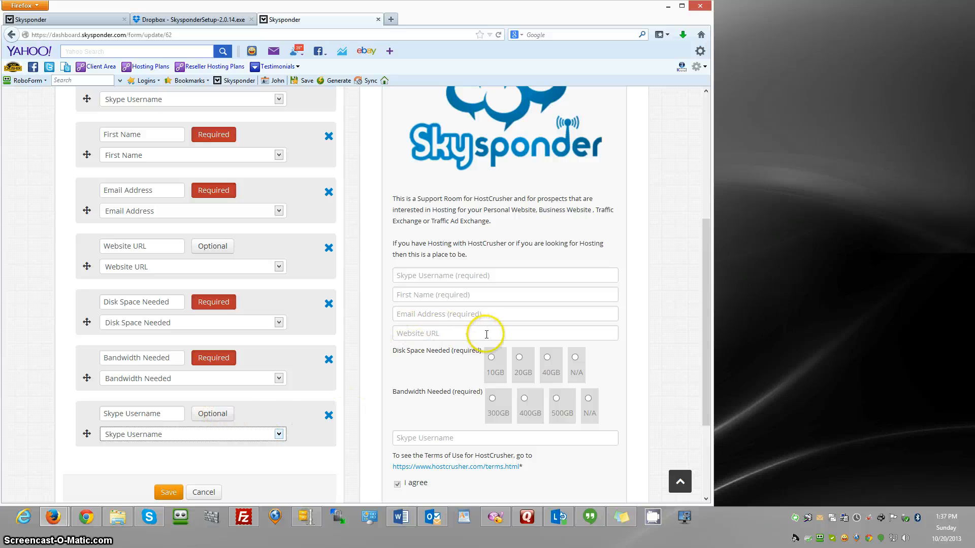
pyautogui.click(446, 334)
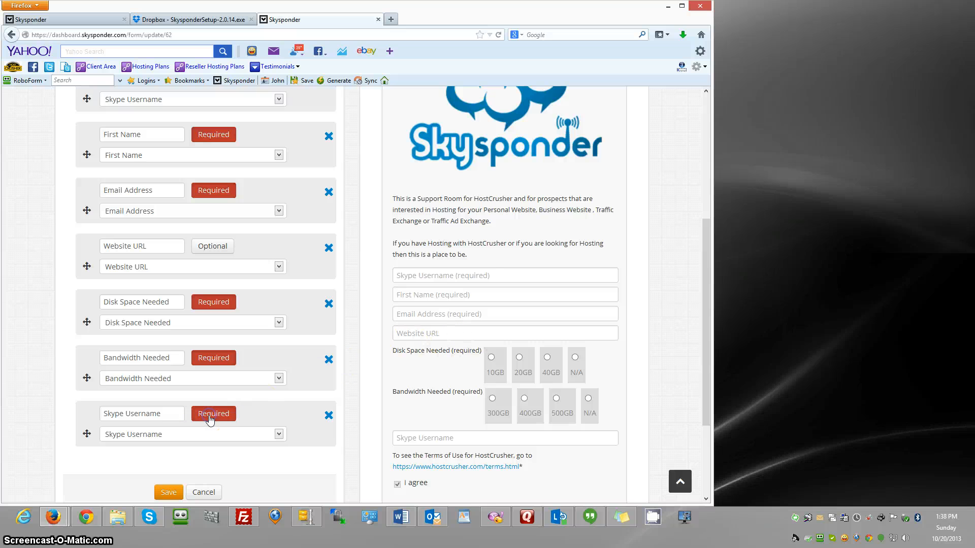
pyautogui.click(486, 316)
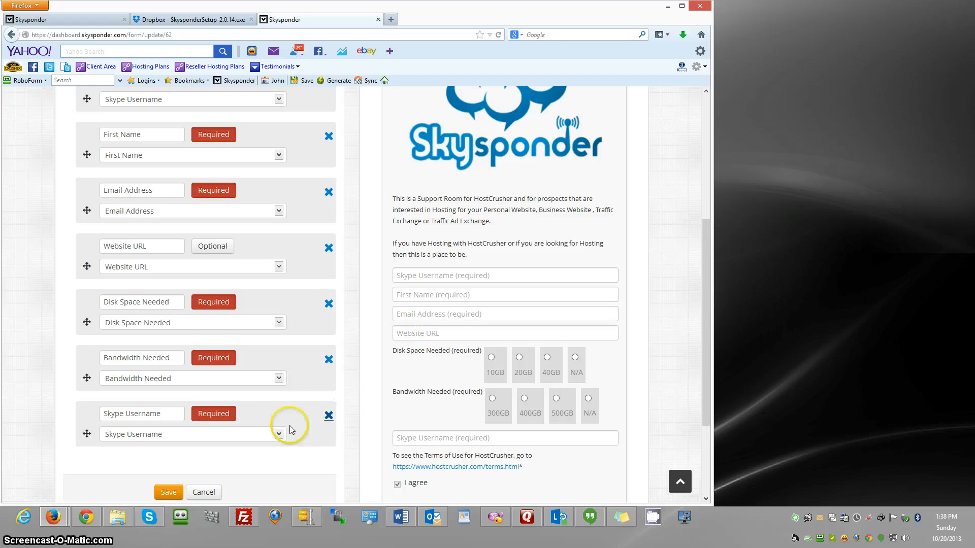
pyautogui.click(200, 414)
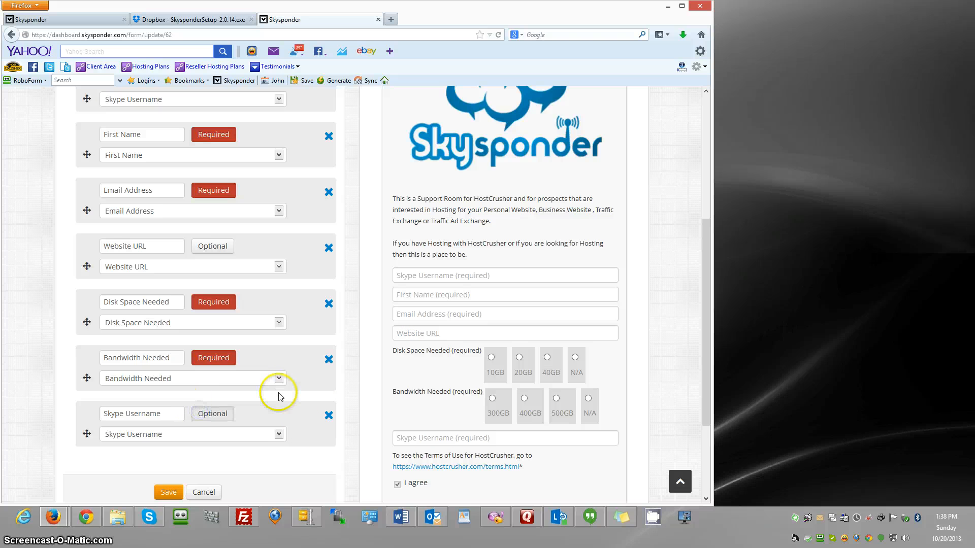
# Compare the form's configured fields with the preview, including the disk space and bandwidth choices.
pyautogui.scroll(5, 279, 395)
pyautogui.scroll(-5, 280, 400)
pyautogui.scroll(-2, 283, 400)
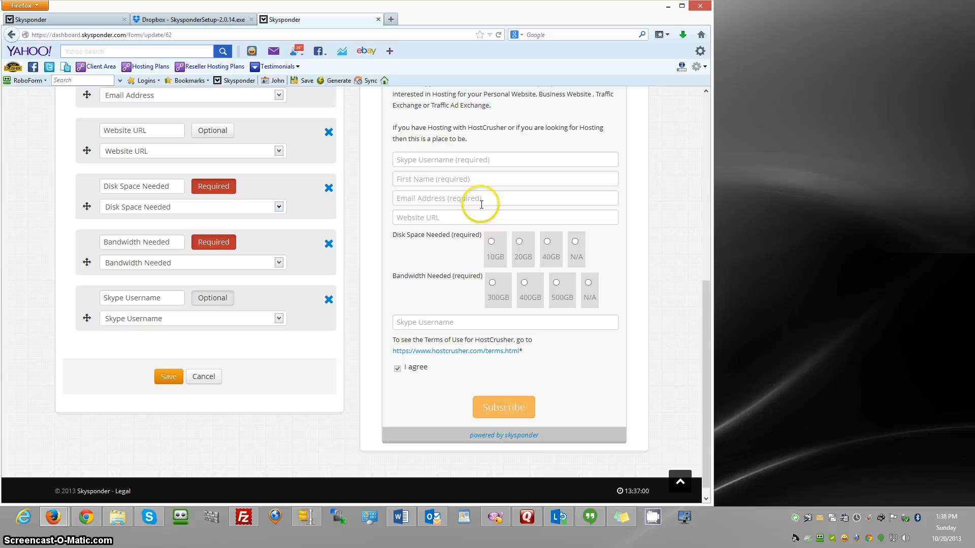
pyautogui.moveTo(596, 292); pyautogui.dragTo(374, 225)
pyautogui.click(374, 279)
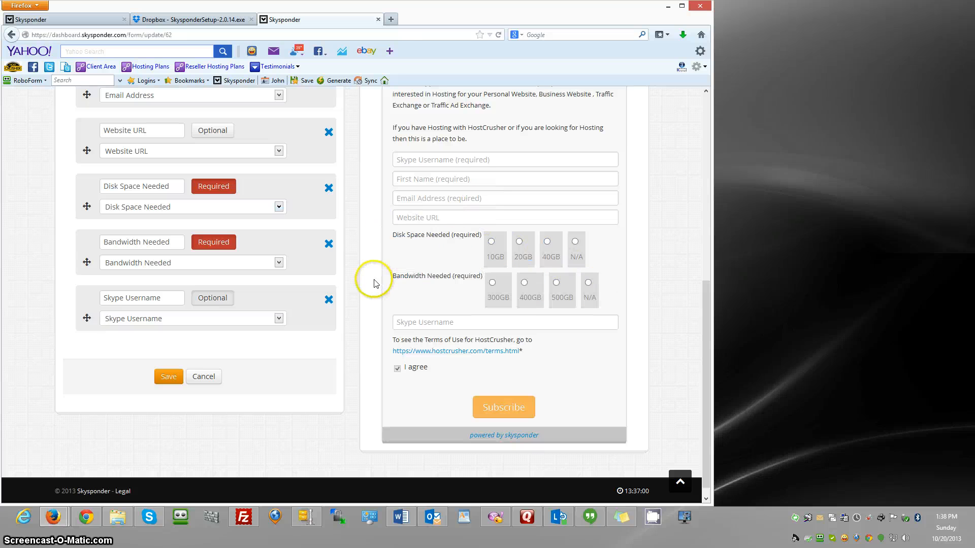
pyautogui.scroll(5, 368, 291)
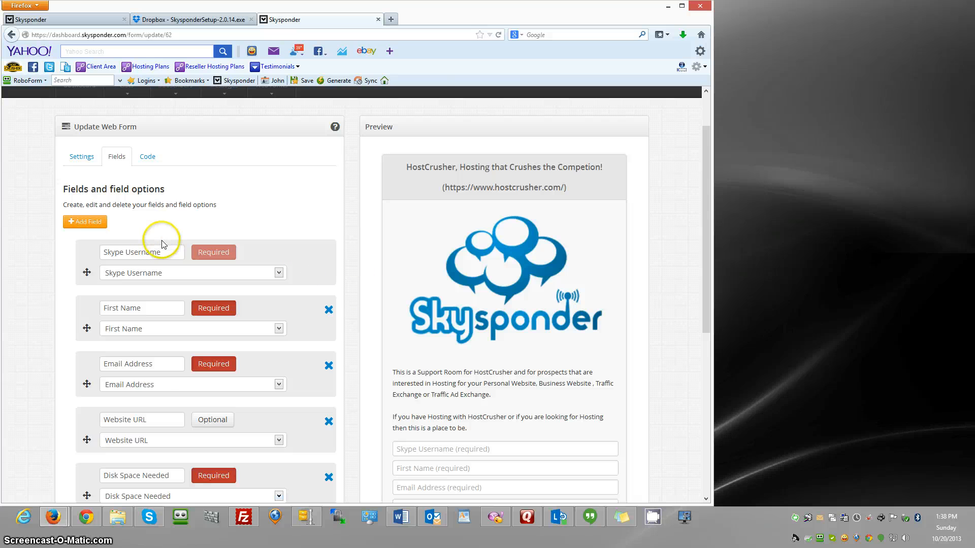
pyautogui.scroll(-5, 175, 267)
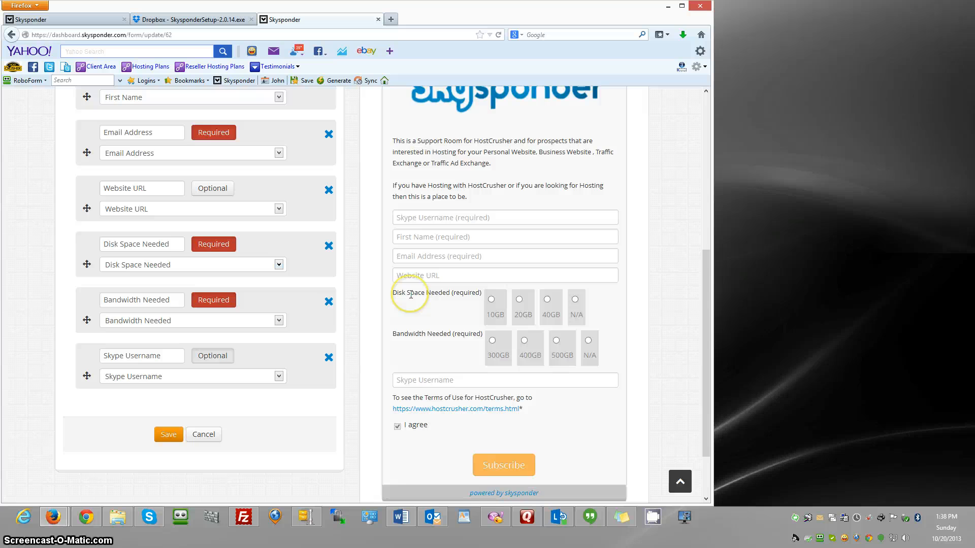
pyautogui.scroll(6, 410, 295)
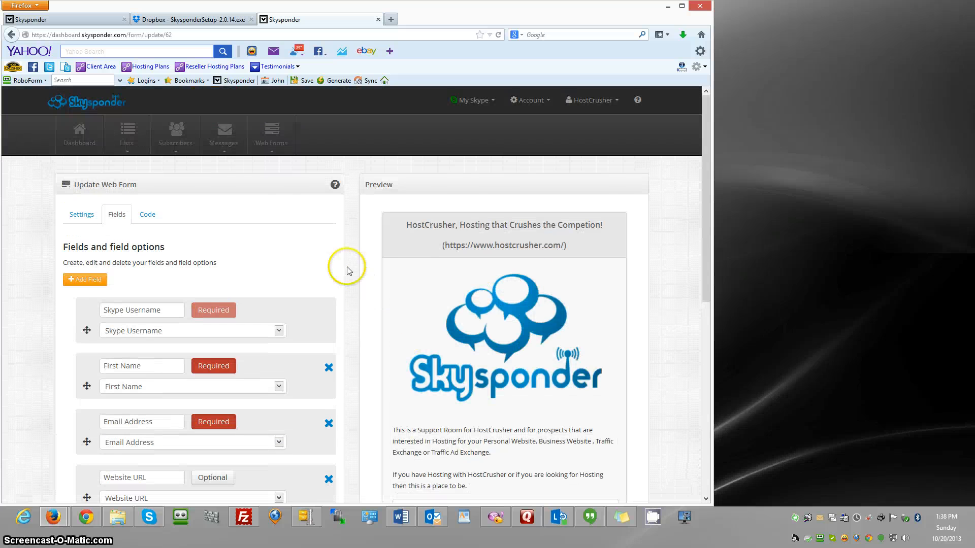
# Locate the option for new custom fields, and examine the disk space, bandwidth and terms of use sections in the preview.
pyautogui.click(273, 152)
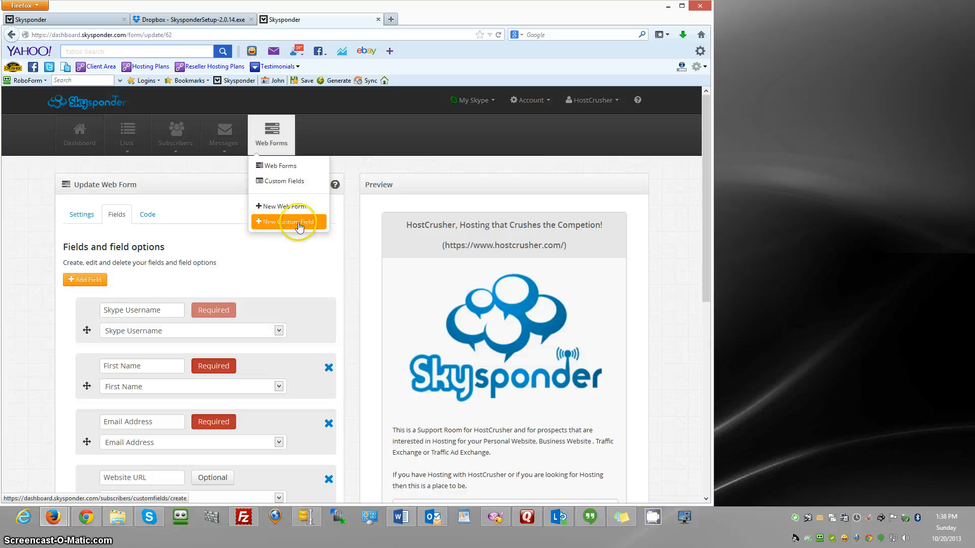
pyautogui.click(340, 246)
pyautogui.scroll(-5, 341, 254)
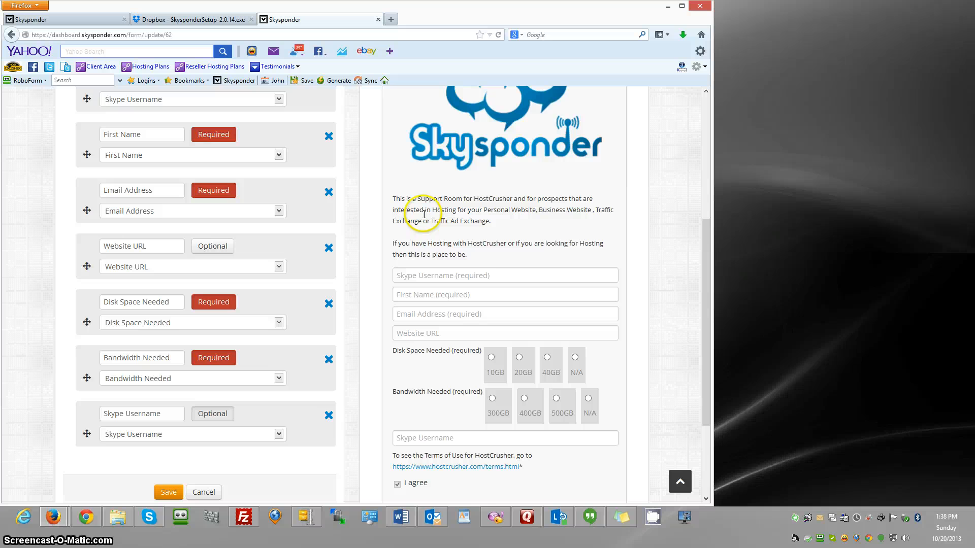
pyautogui.moveTo(537, 419); pyautogui.dragTo(424, 375)
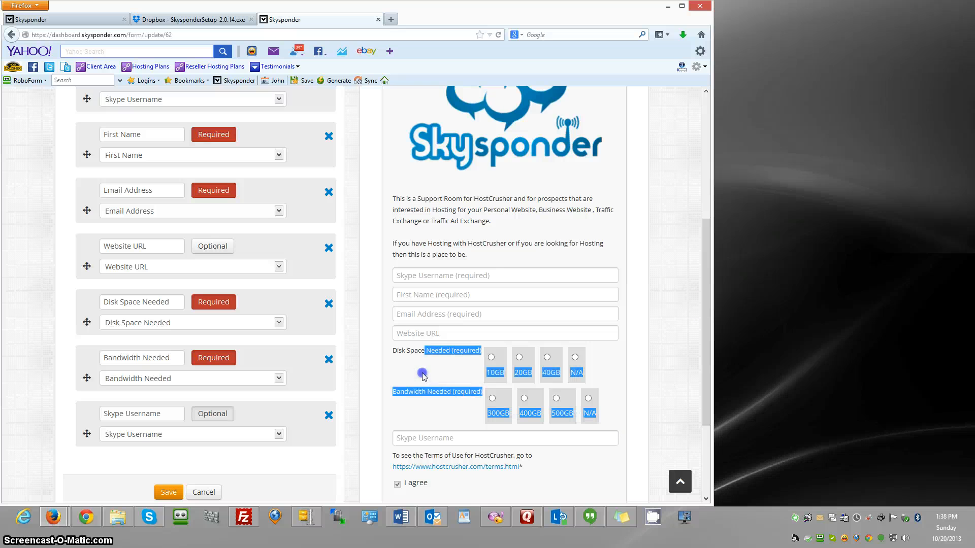
pyautogui.click(440, 373)
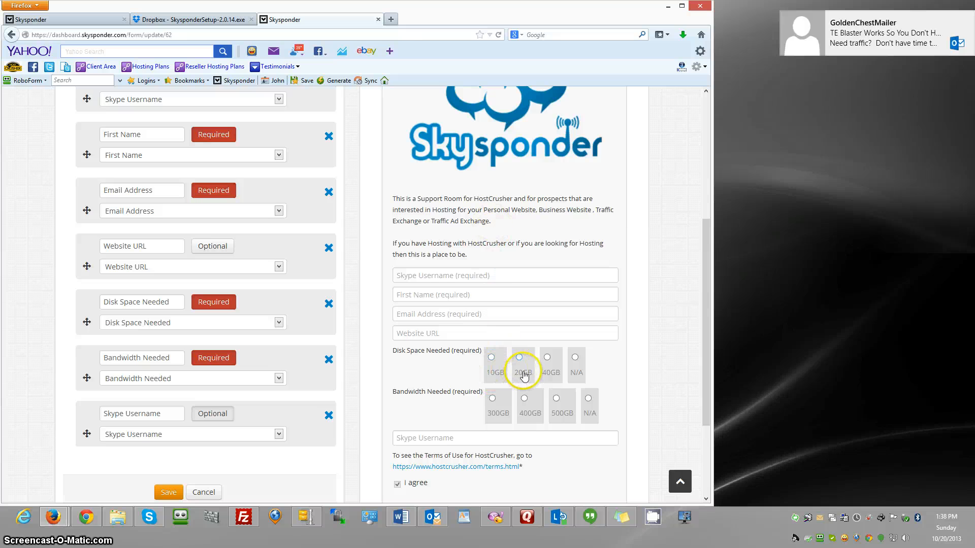
pyautogui.click(575, 358)
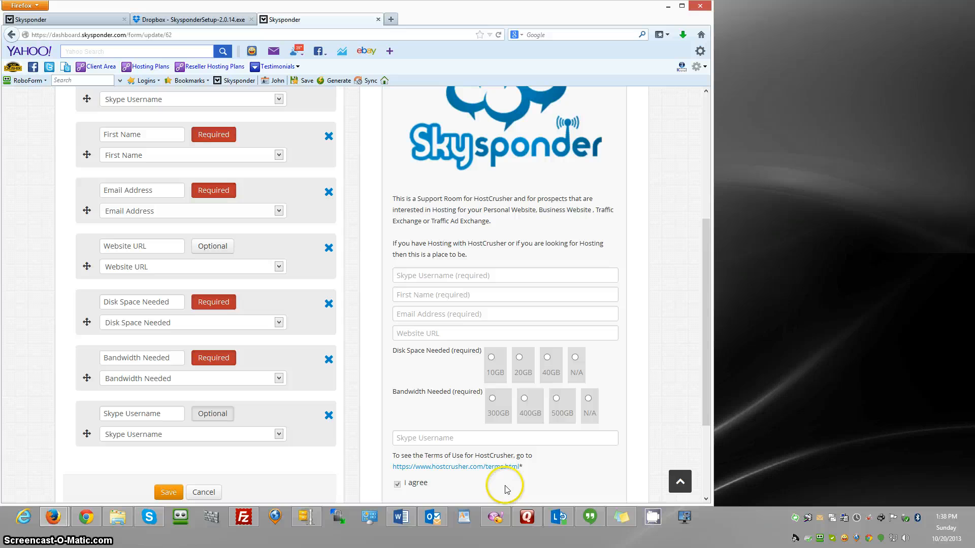
pyautogui.moveTo(546, 468); pyautogui.dragTo(389, 459)
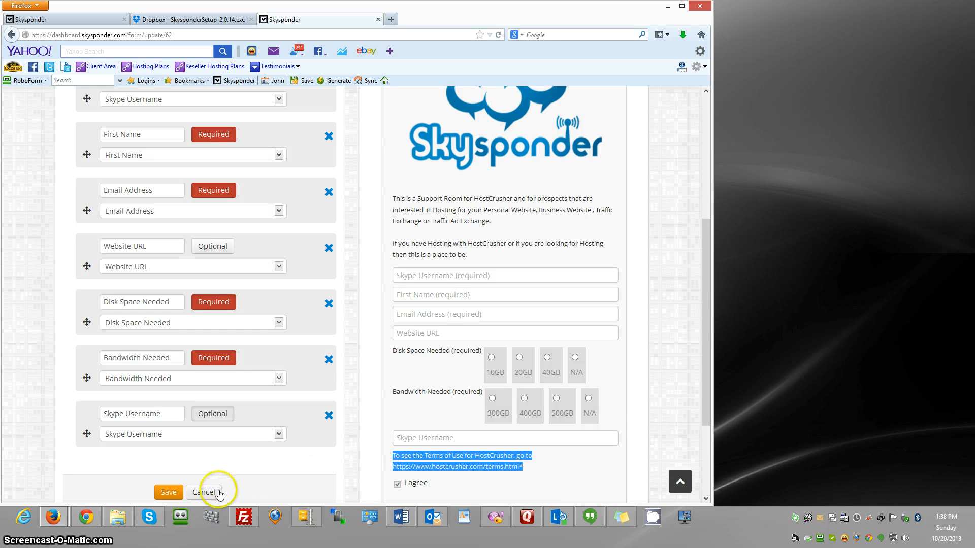
# Cancel the web form update and open the subscriber lists overview.
pyautogui.click(204, 492)
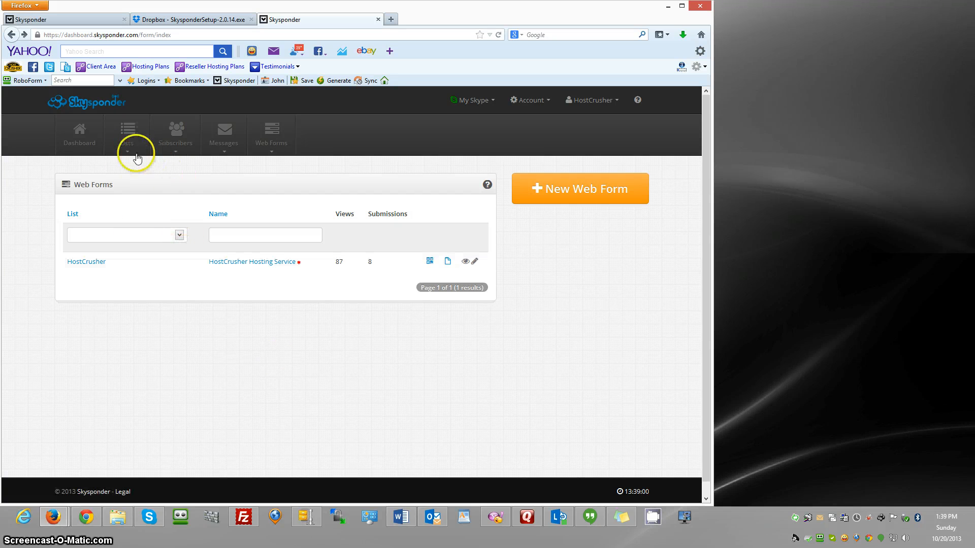
pyautogui.click(126, 154)
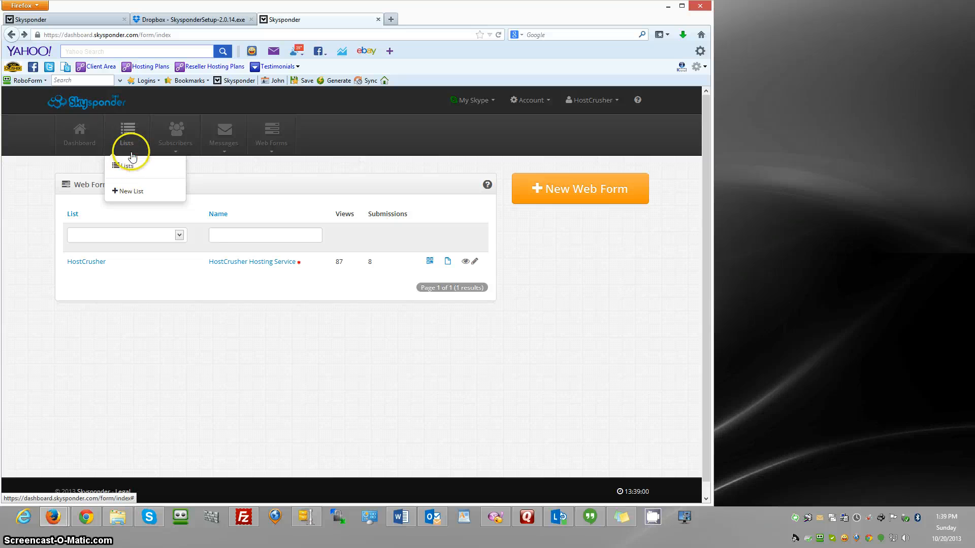
pyautogui.click(128, 168)
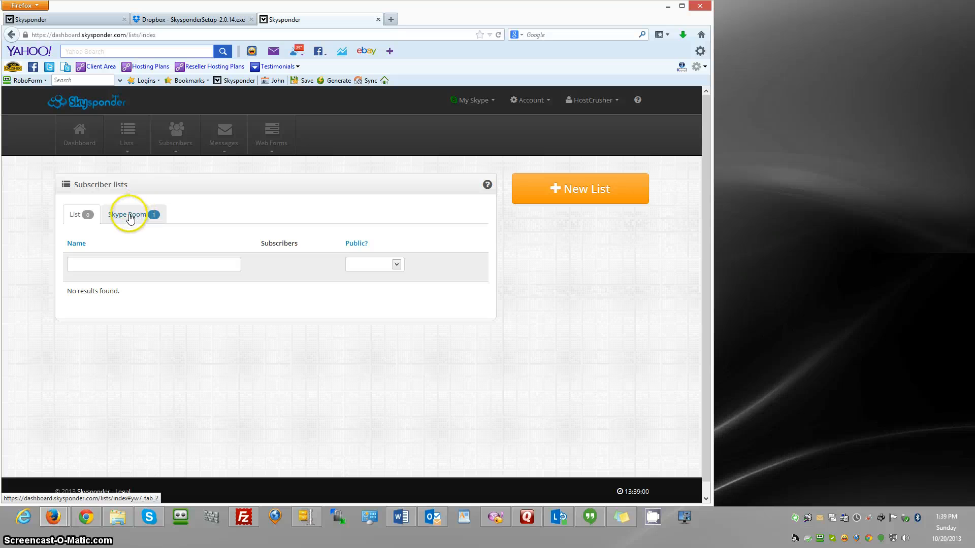
# Open the HostCrusher Skype Room's moderation panel and examine its members and options for messaging members or posting in the room.
pyautogui.click(126, 217)
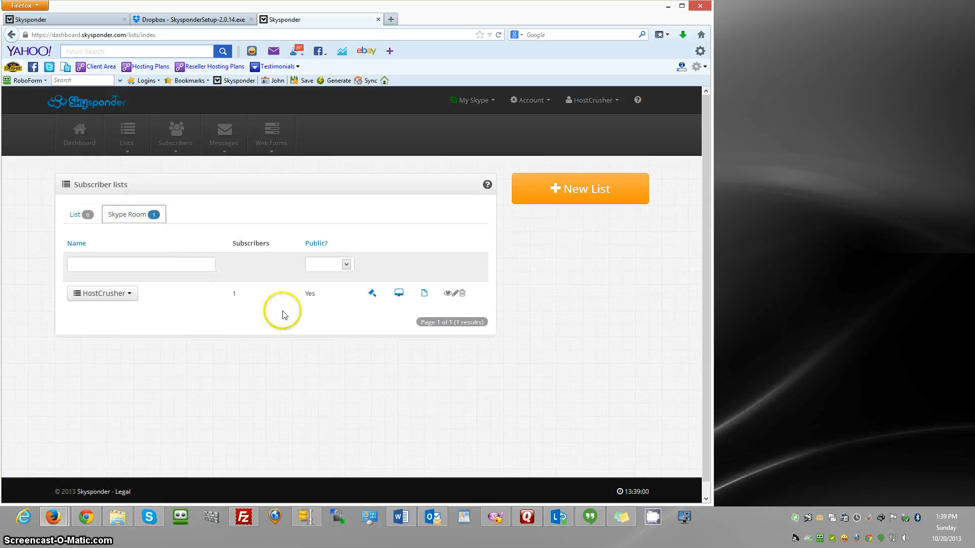
pyautogui.click(373, 294)
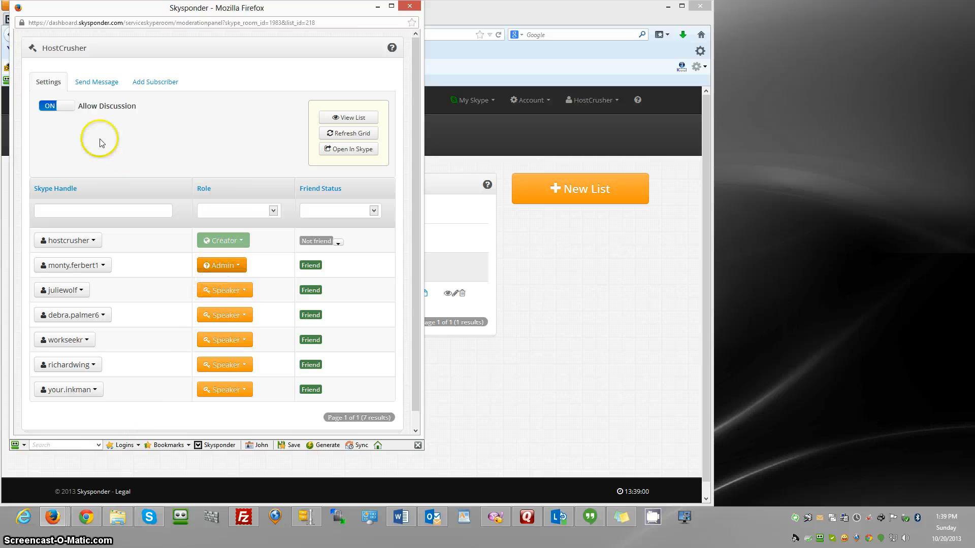
pyautogui.click(95, 85)
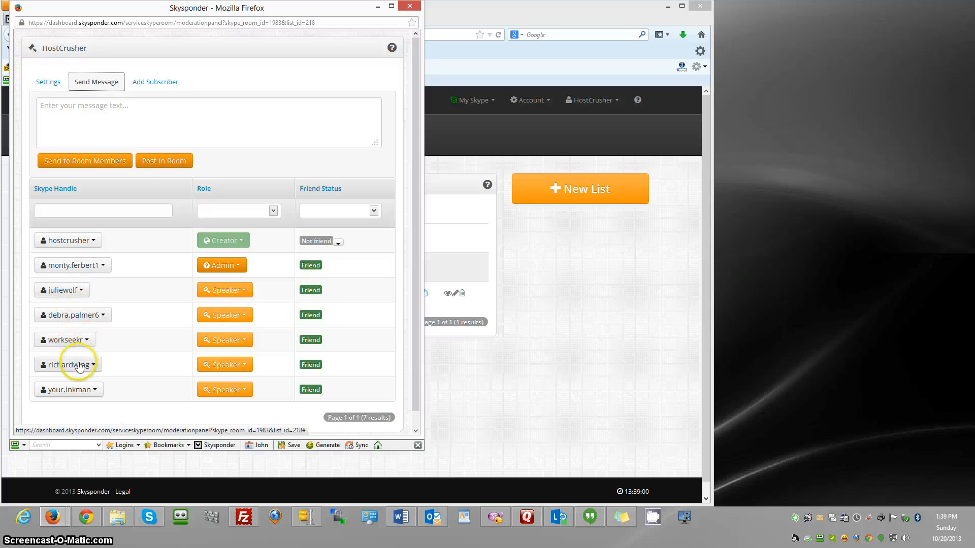
pyautogui.click(141, 113)
pyautogui.click(158, 171)
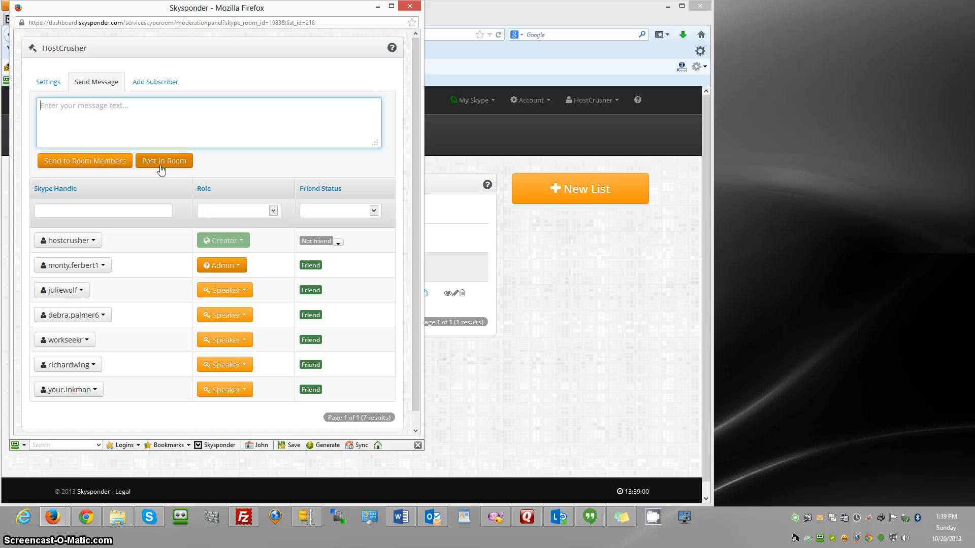
# Examine the room panel's option for adding a subscriber by Skype handle, review its settings and close the panel.
pyautogui.click(163, 85)
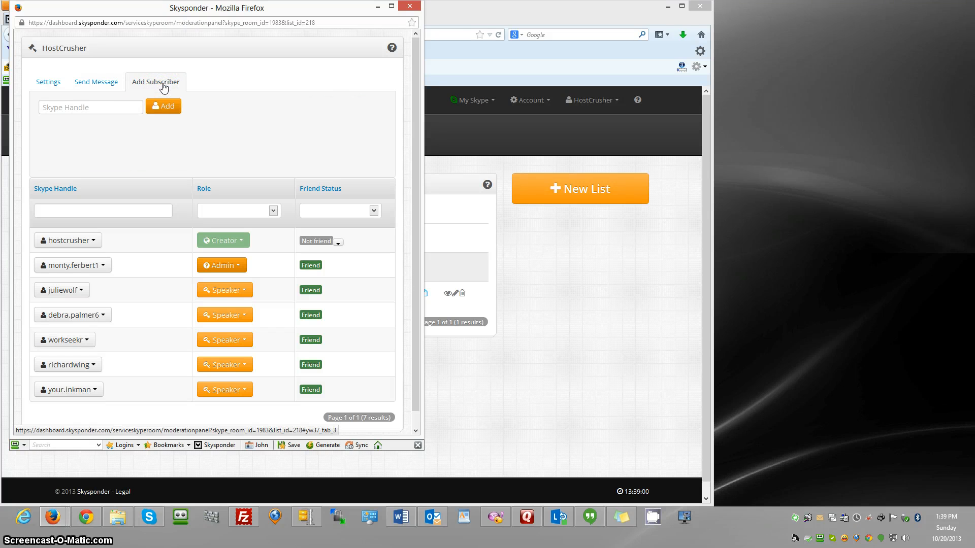
pyautogui.click(117, 107)
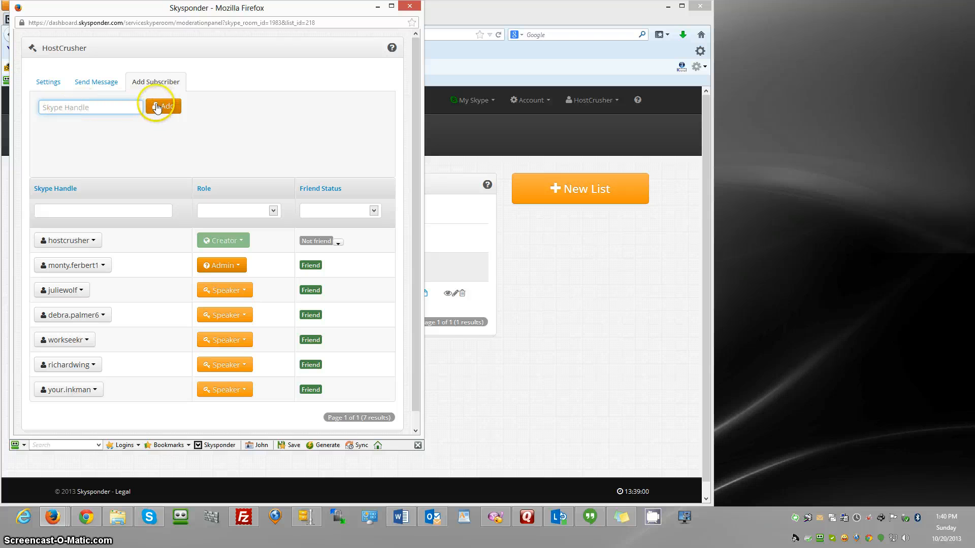
pyautogui.click(48, 83)
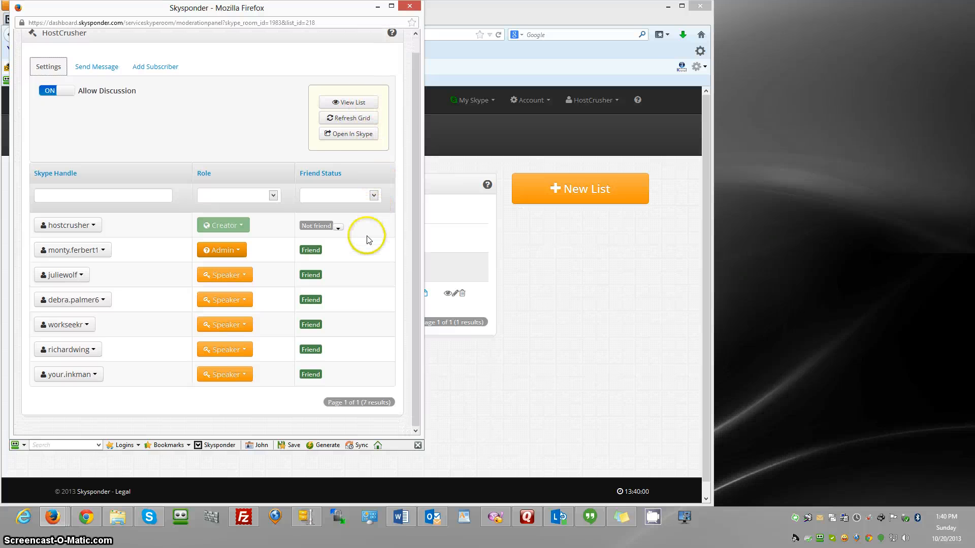
pyautogui.click(415, 8)
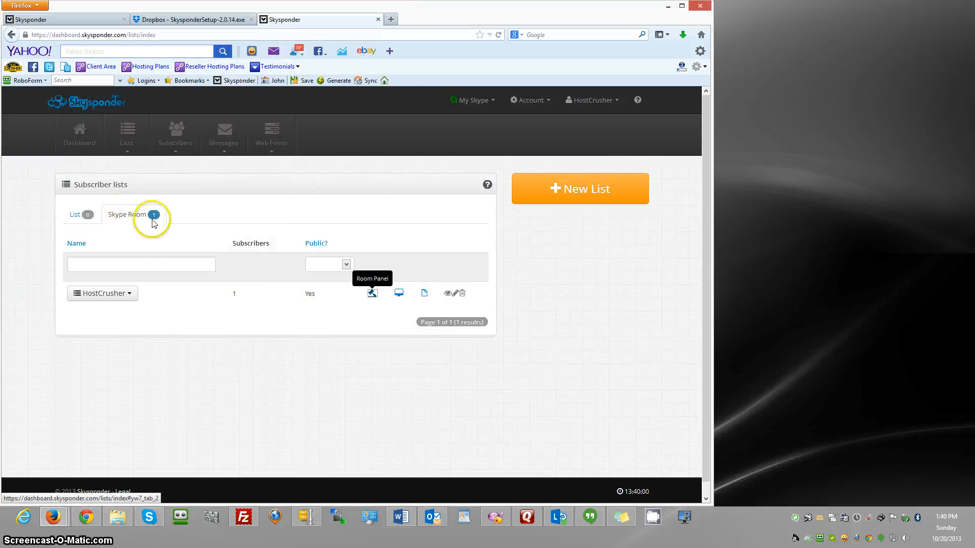
# View HostCrusher's publisher dashboard, examine the room description, company information and available subscriptions, and close it.
pyautogui.click(400, 294)
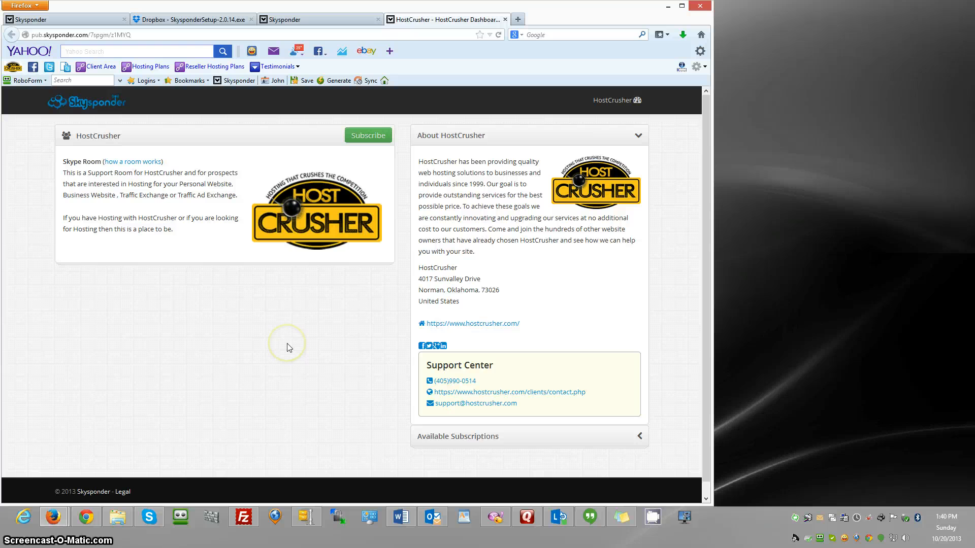
pyautogui.moveTo(174, 229); pyautogui.dragTo(75, 173)
pyautogui.moveTo(508, 437); pyautogui.dragTo(461, 249)
pyautogui.click(466, 231)
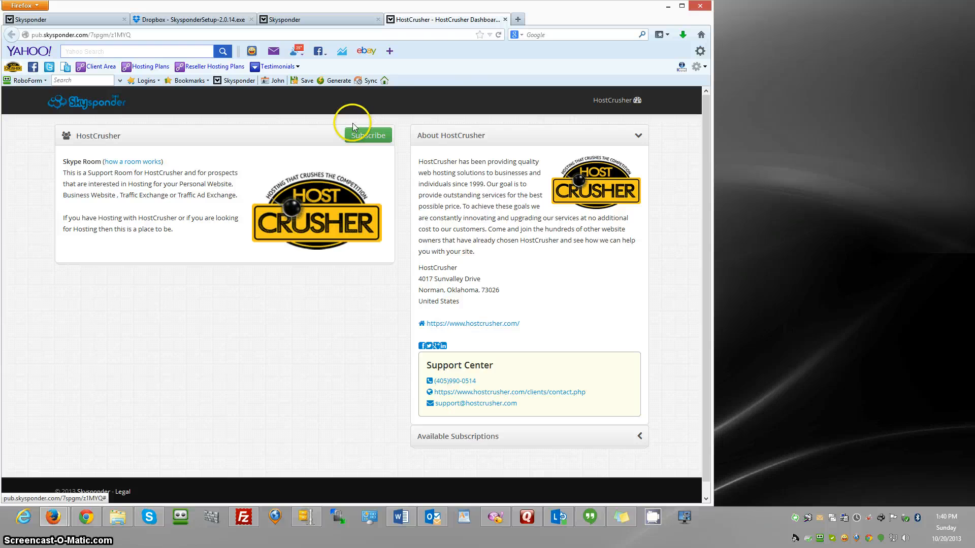
pyautogui.click(505, 20)
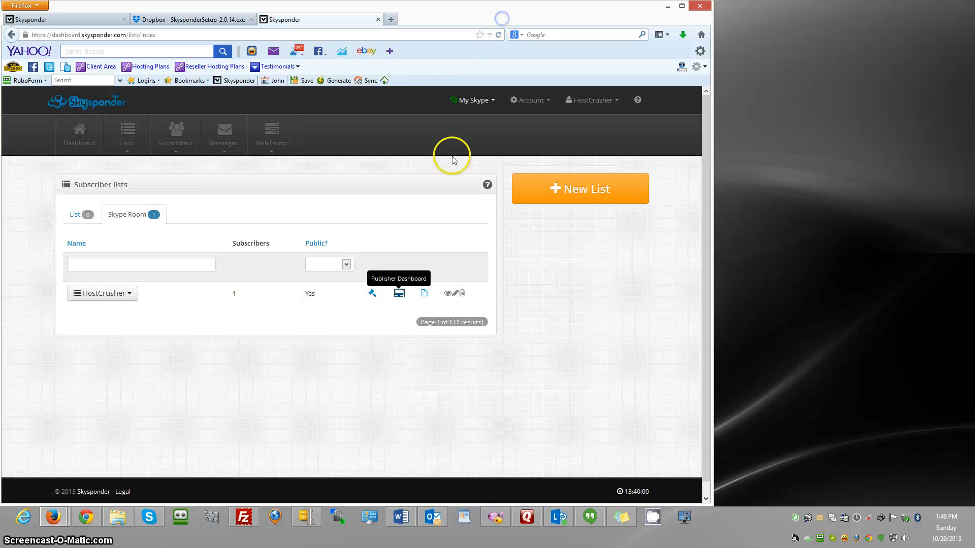
# Open the HostCrusher room's subscriber form from the lists, review its fields down to the terms of use, and close it.
pyautogui.click(425, 295)
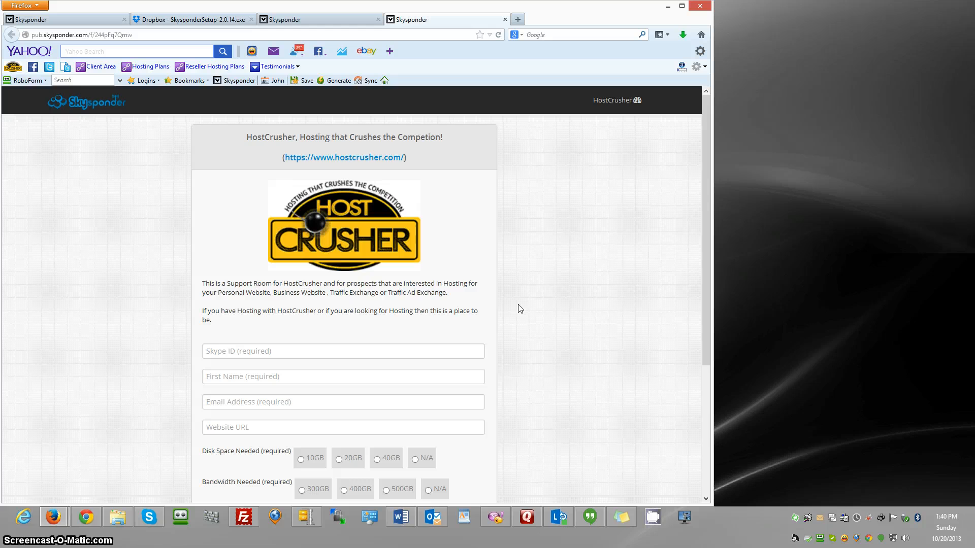
pyautogui.scroll(-4, 518, 305)
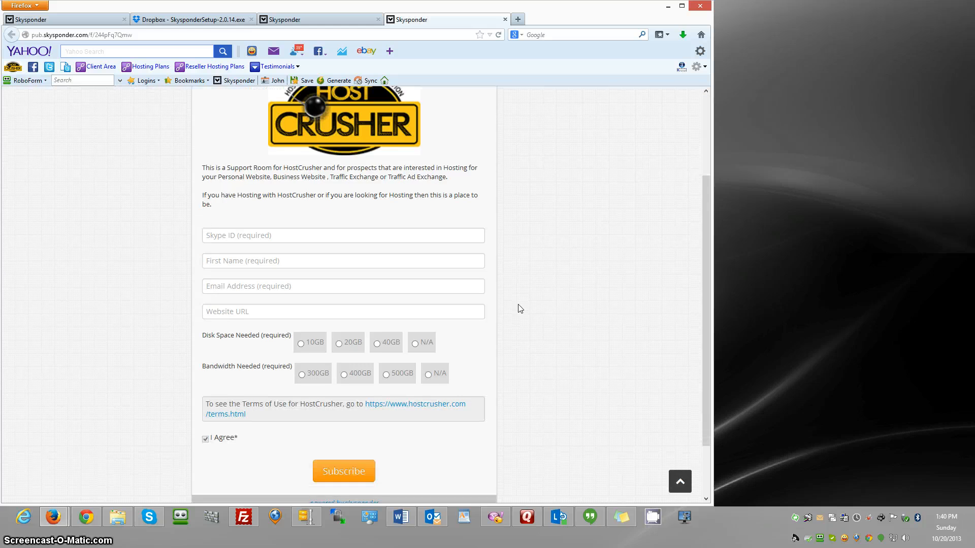
pyautogui.scroll(4, 515, 302)
pyautogui.click(505, 20)
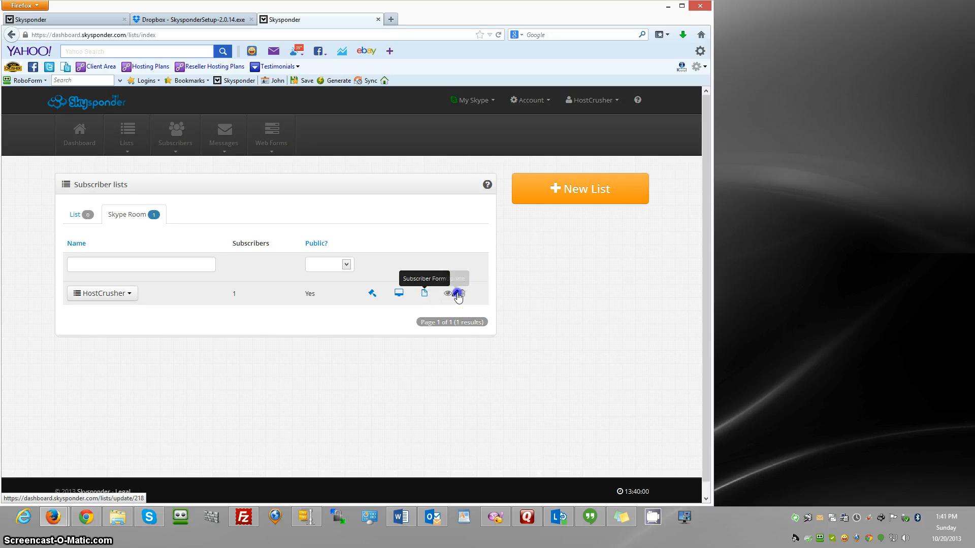
# Open the HostCrusher list for updating and look over its description, image, video and tag settings.
pyautogui.click(457, 294)
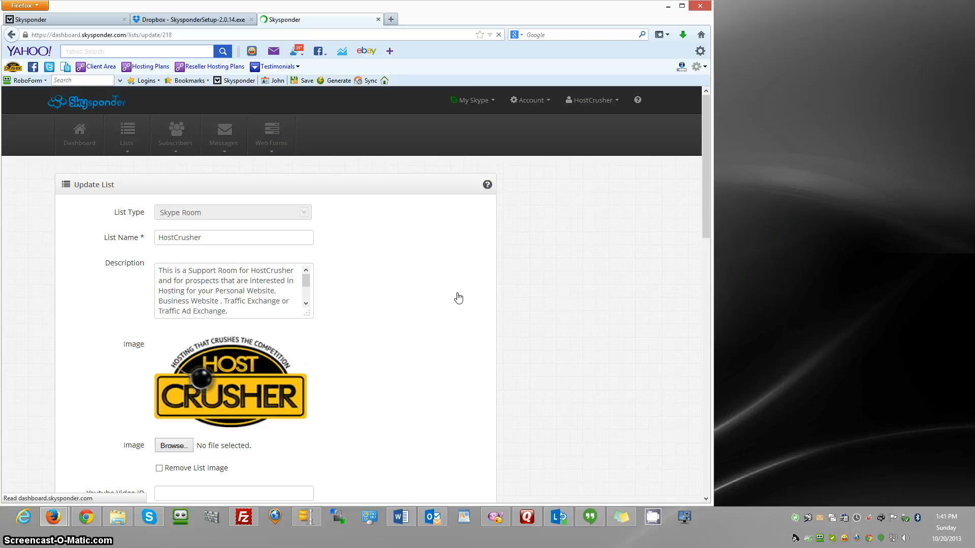
pyautogui.scroll(-8, 459, 298)
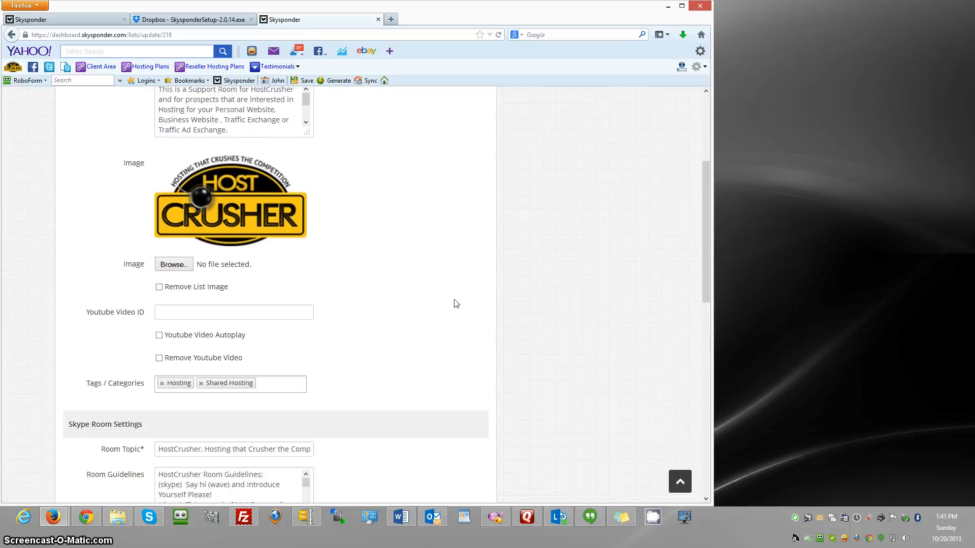
pyautogui.scroll(10, 453, 306)
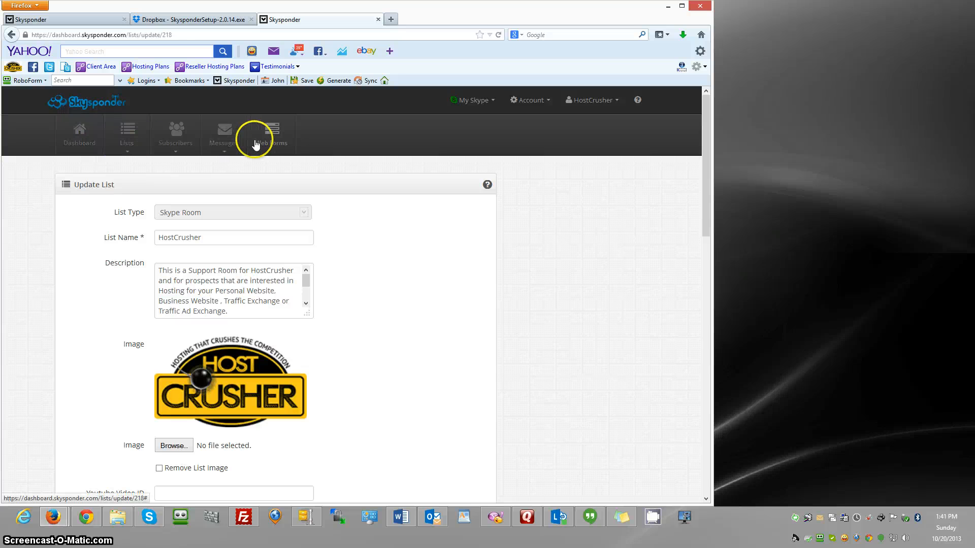
# Open the web forms overview, view the HostCrusher Hosting Service form's QR code, and close it.
pyautogui.click(264, 145)
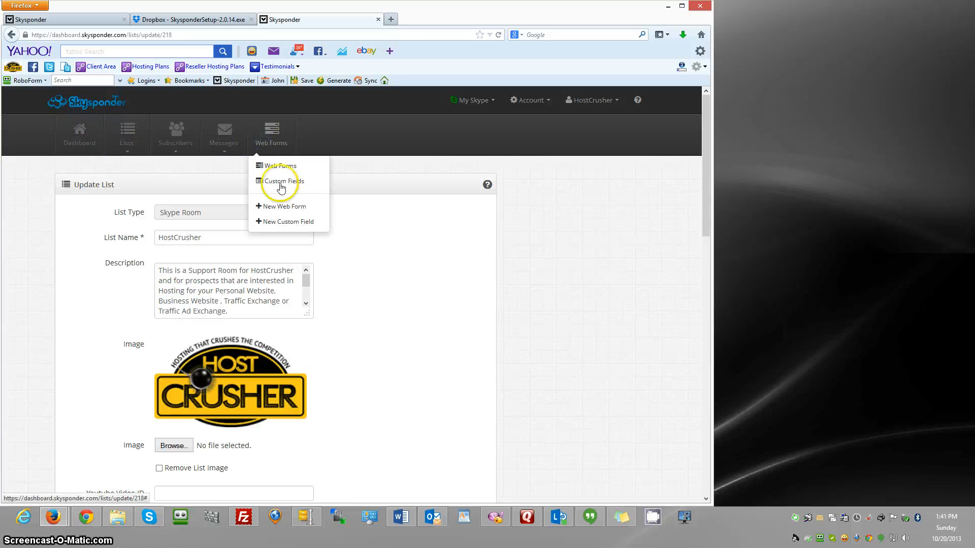
pyautogui.click(287, 168)
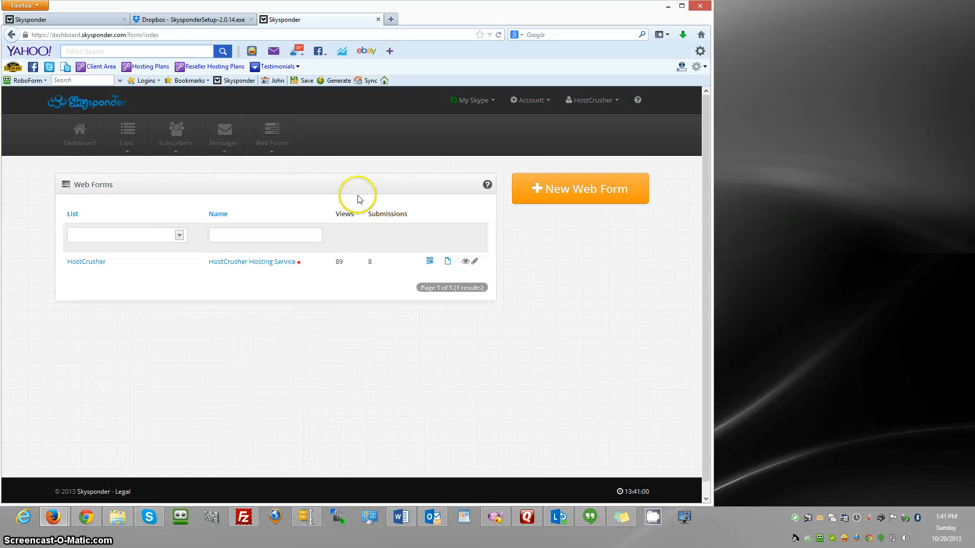
pyautogui.click(434, 264)
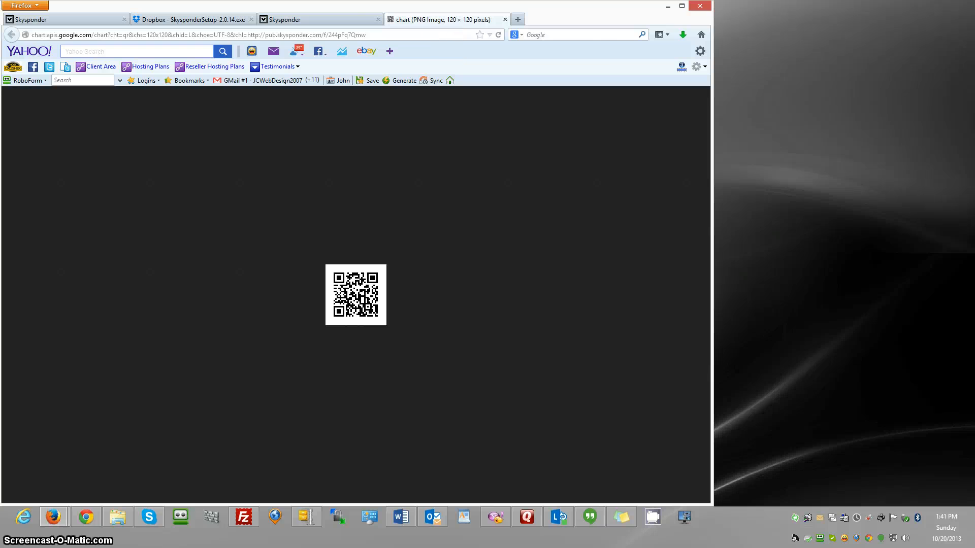
pyautogui.click(504, 19)
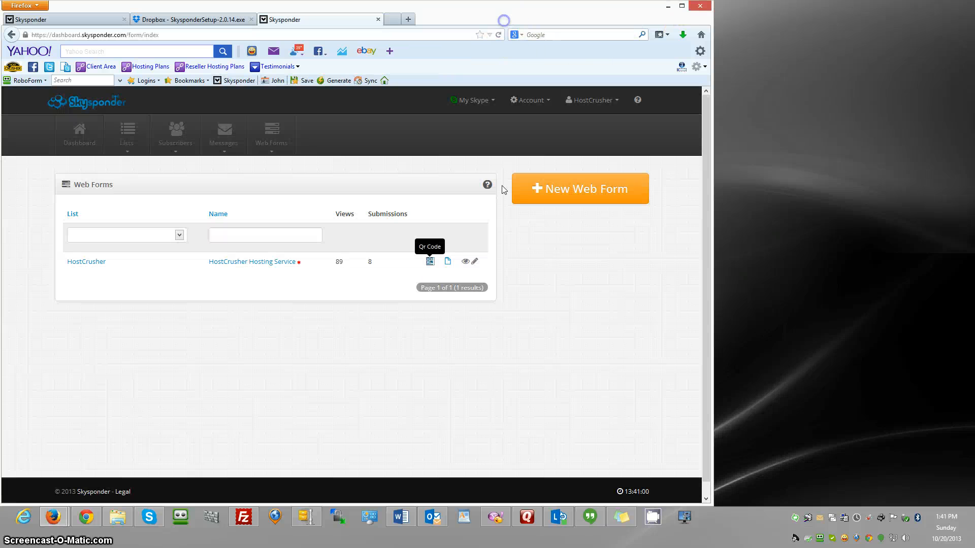
# View the hosted subscriber form of HostCrusher Hosting Service from the web forms overview, review its fields, and close it.
pyautogui.click(447, 263)
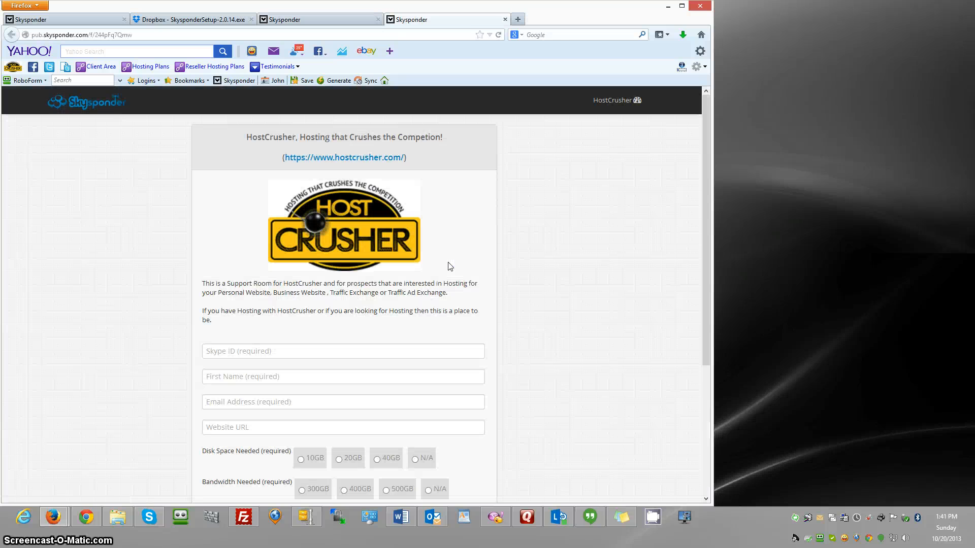
pyautogui.scroll(-5, 450, 267)
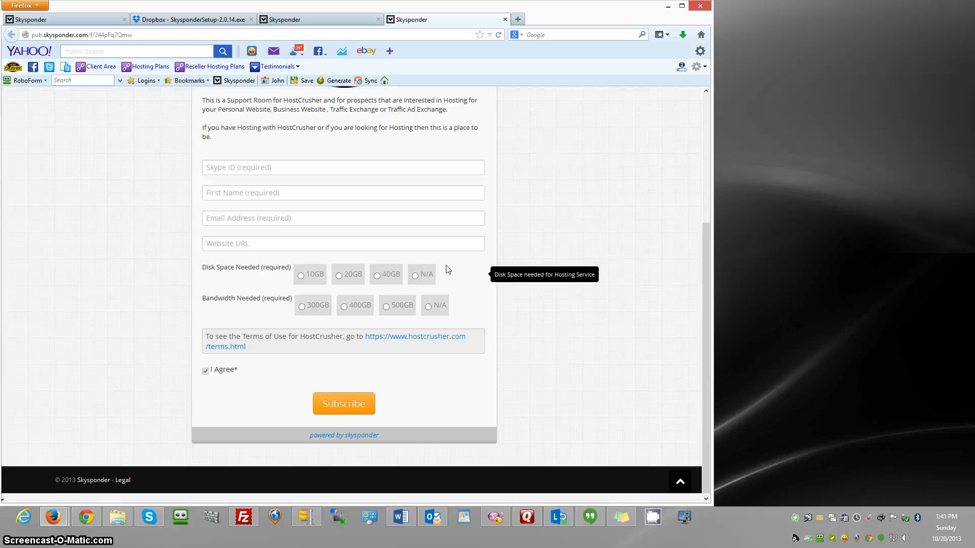
pyautogui.scroll(5, 447, 267)
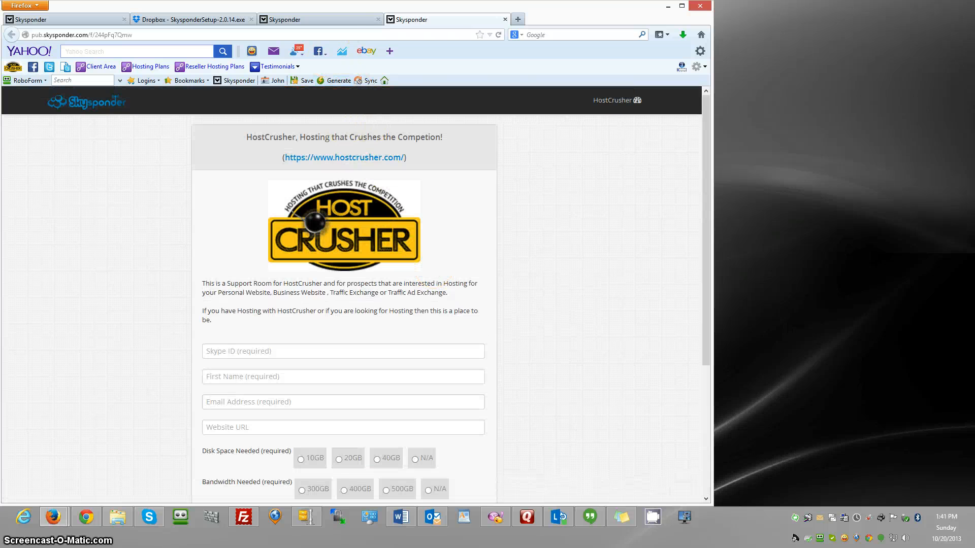
pyautogui.click(505, 20)
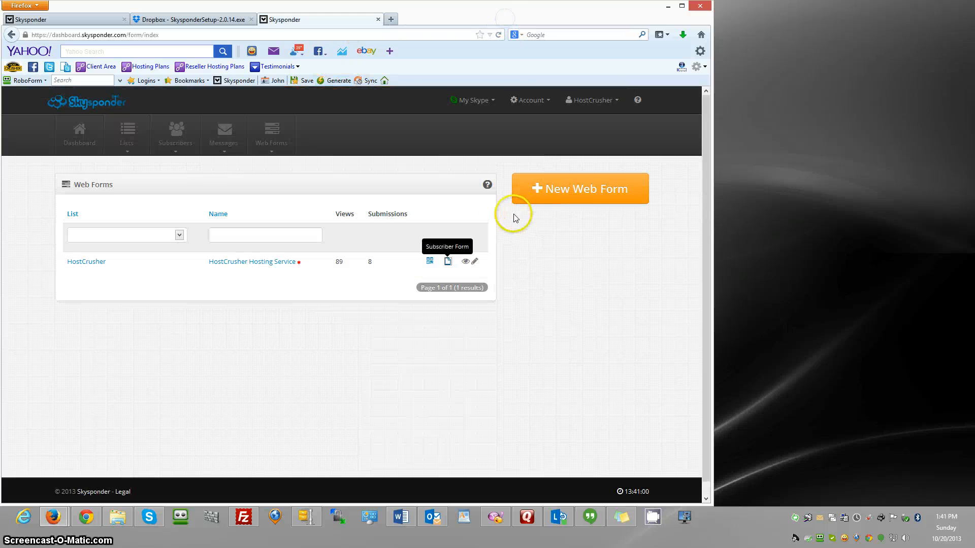
# Open the HostCrusher Hosting Service form's details and select its hosted URL and embed code for inspection.
pyautogui.click(467, 262)
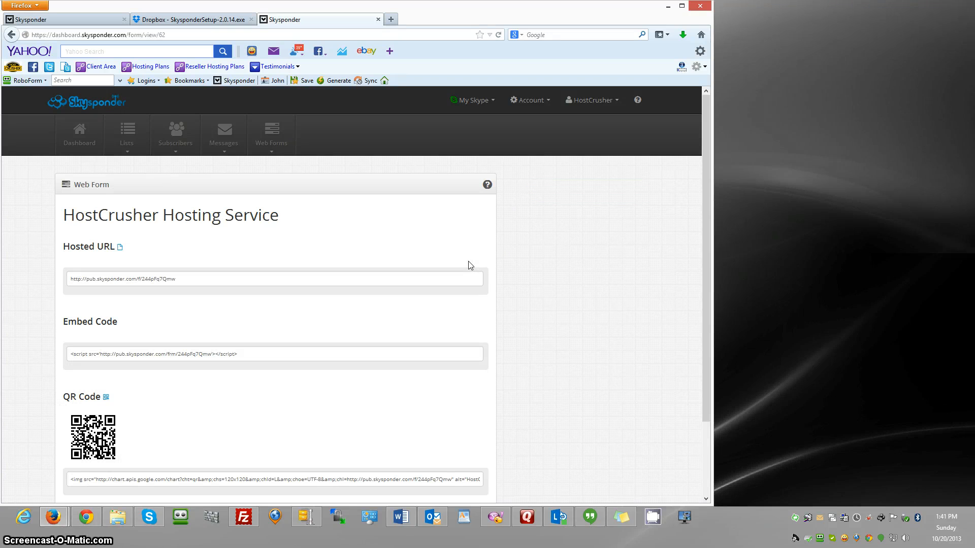
pyautogui.scroll(-2, 470, 265)
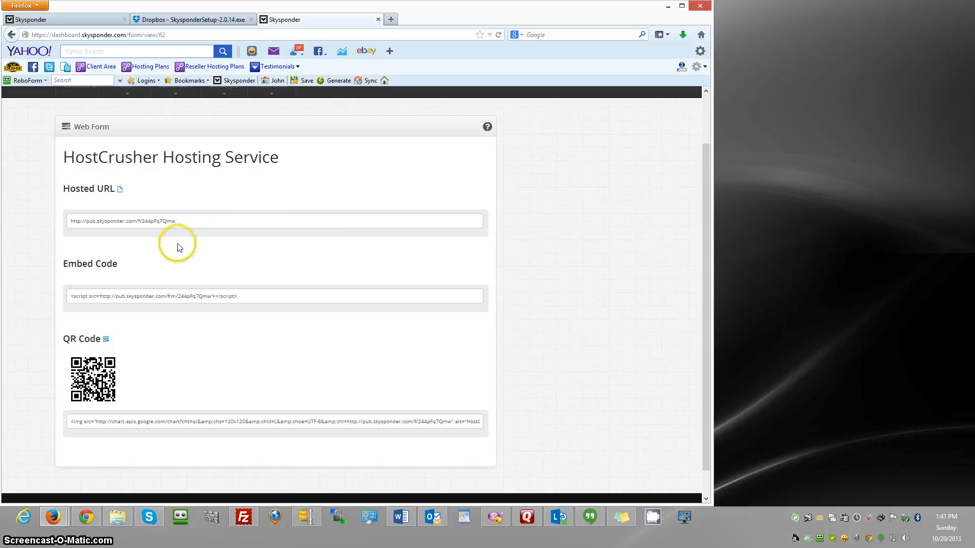
pyautogui.moveTo(178, 220); pyautogui.dragTo(34, 233)
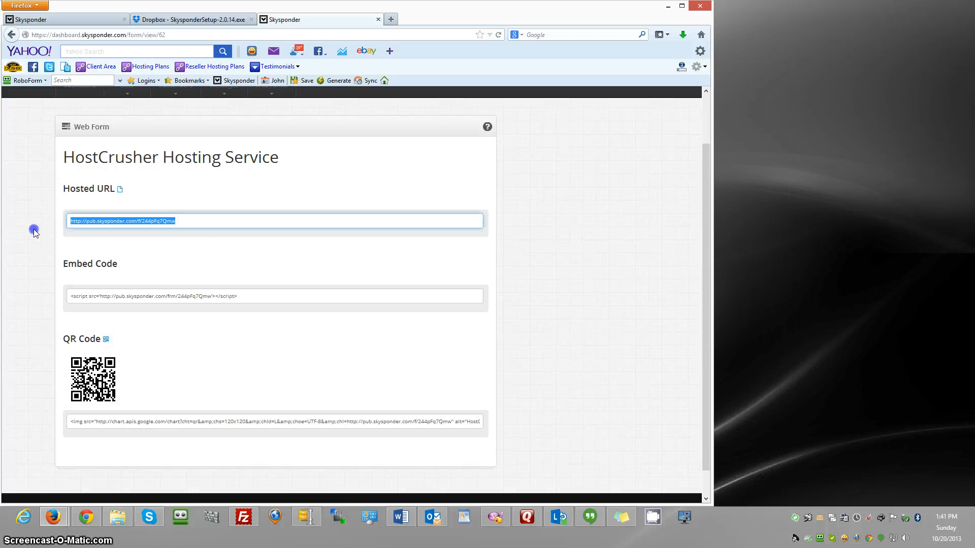
pyautogui.moveTo(264, 295); pyautogui.dragTo(44, 319)
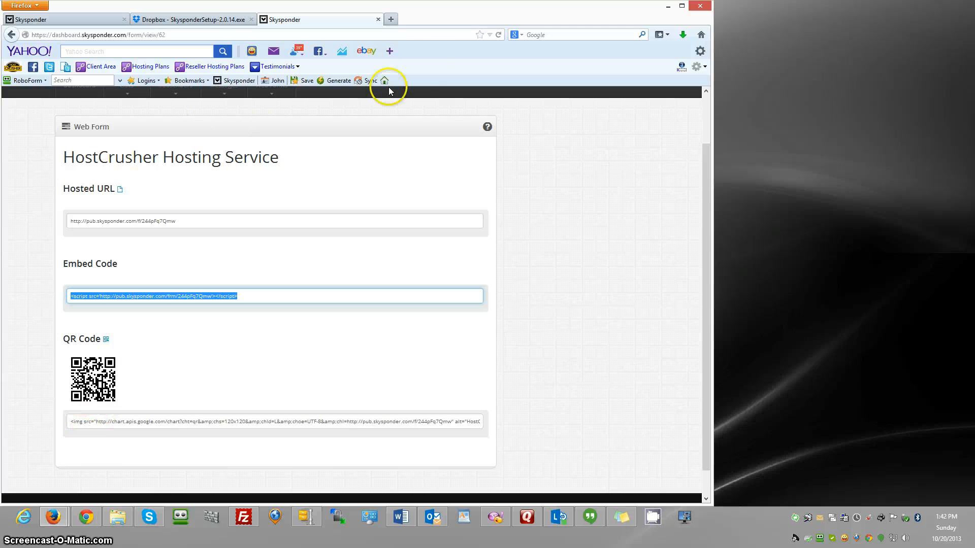
pyautogui.scroll(2, 322, 144)
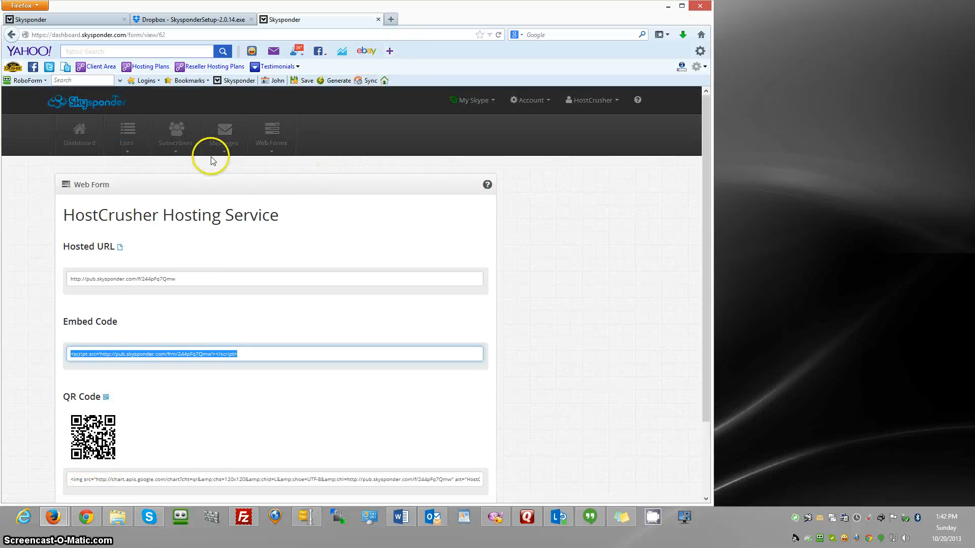
# Return to the Skype Room lists, preview and close HostCrusher's subscriber form, and open the list's detail view.
pyautogui.click(124, 152)
pyautogui.click(127, 167)
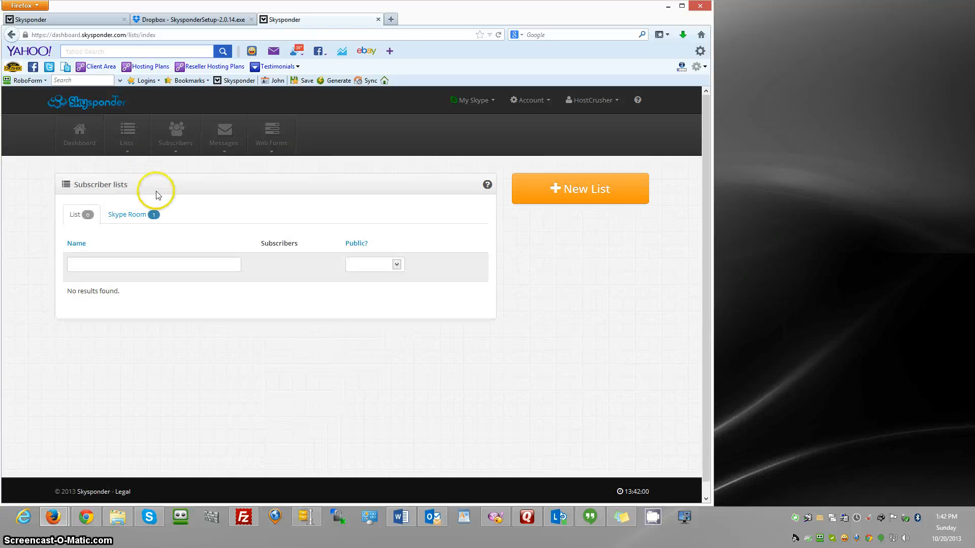
pyautogui.click(150, 214)
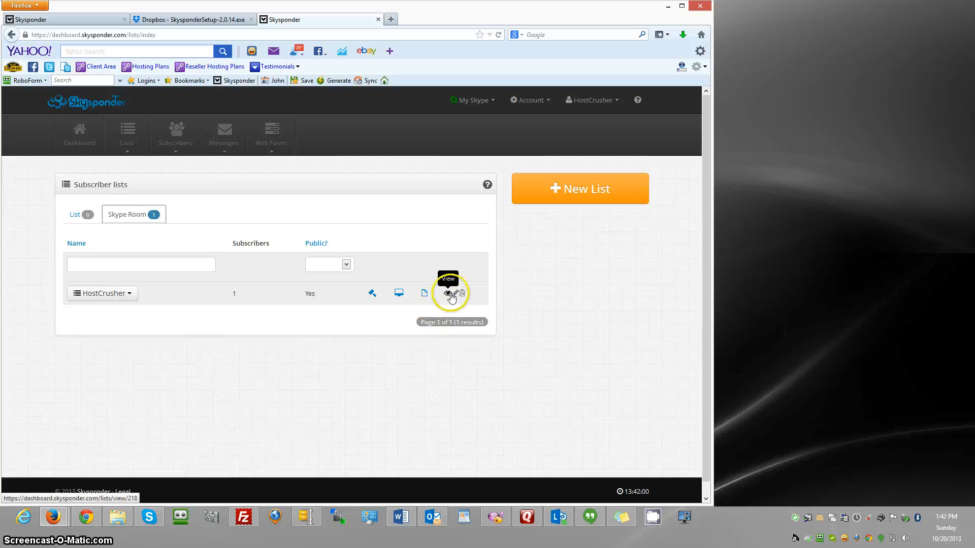
pyautogui.click(425, 294)
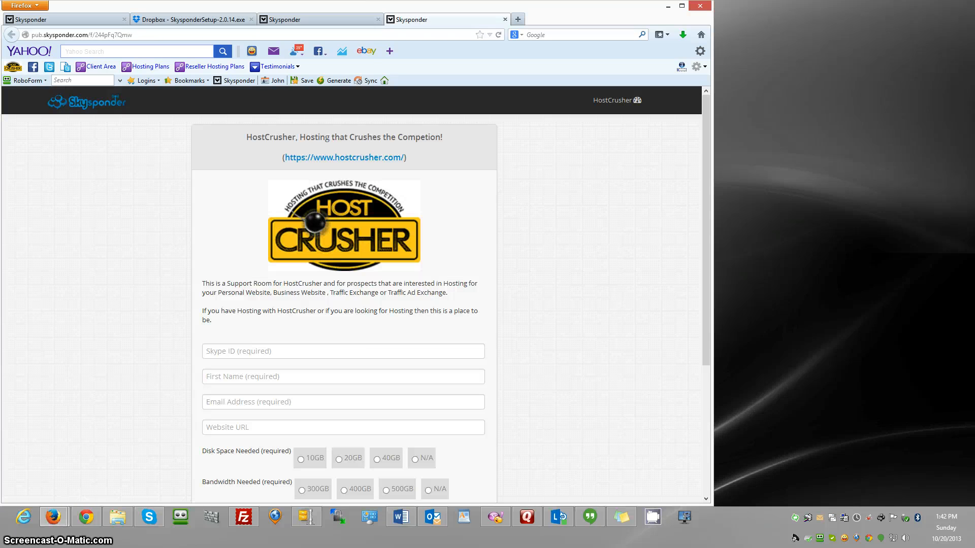
pyautogui.click(504, 19)
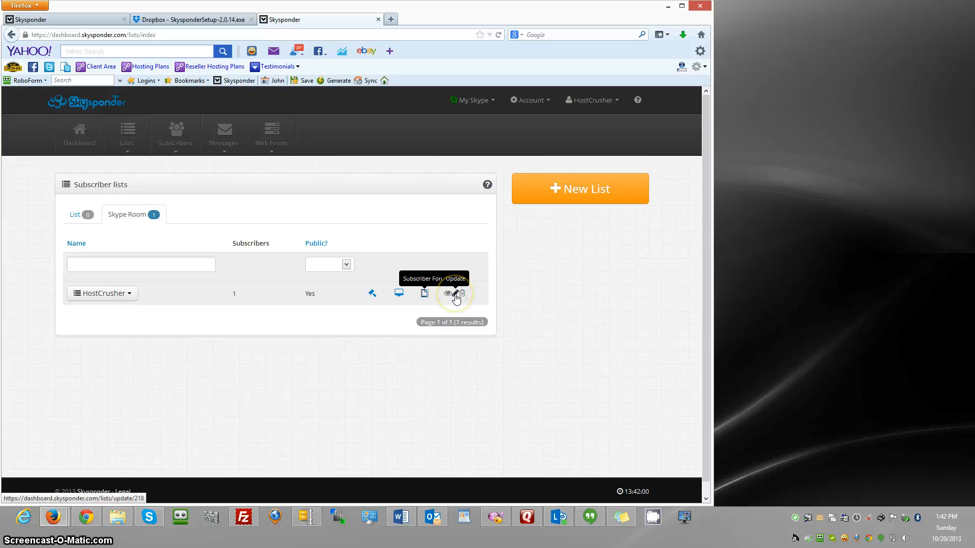
pyautogui.click(449, 294)
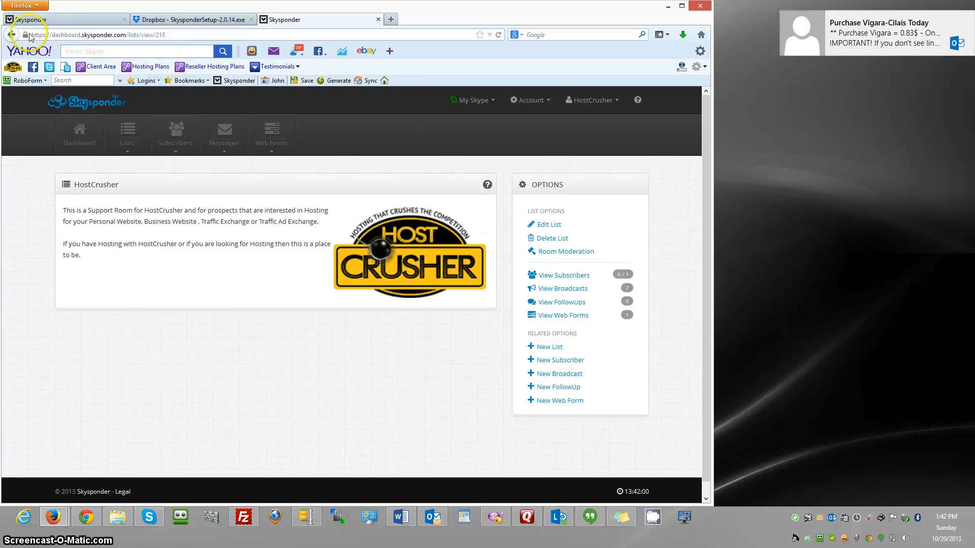
pyautogui.click(377, 19)
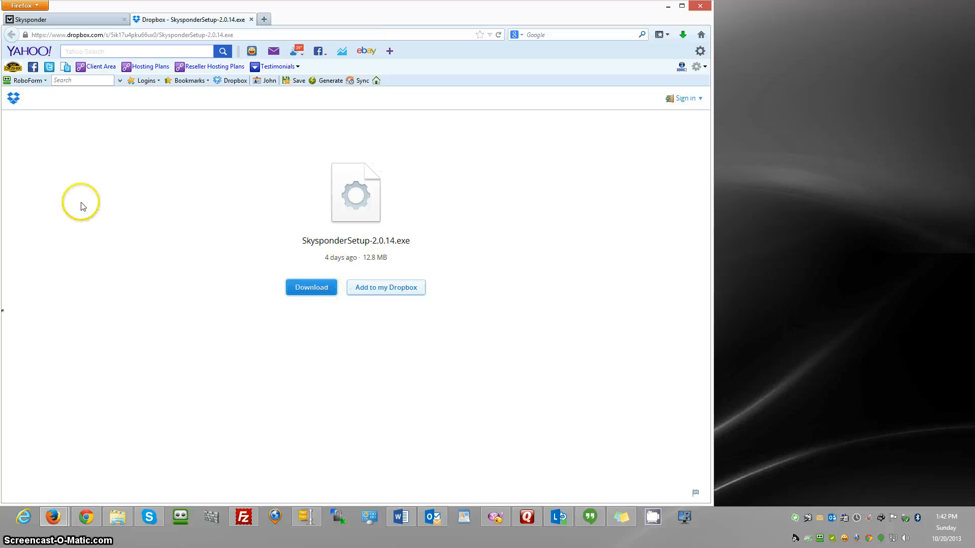
pyautogui.click(144, 82)
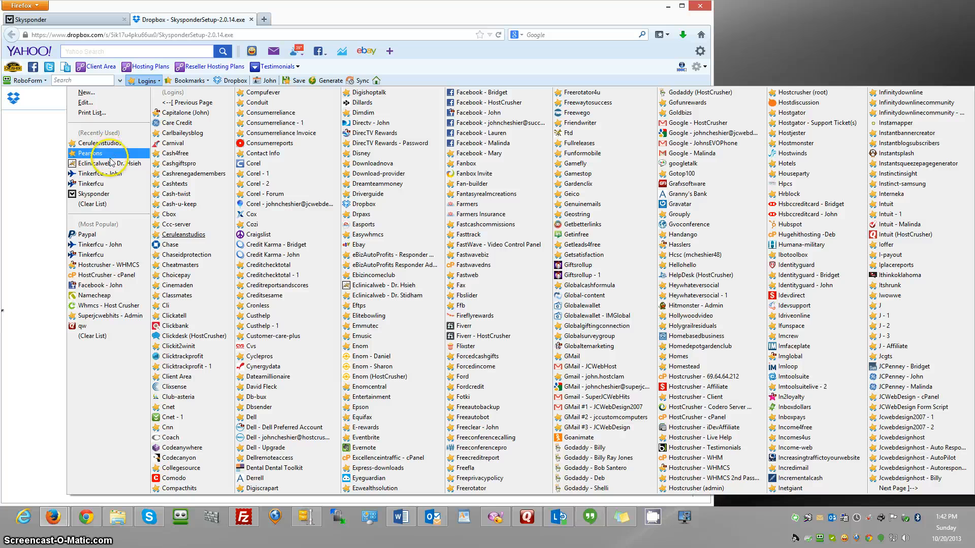
pyautogui.click(335, 35)
# Load dashboard.skysponder.com in a new browser tab and open the subscriber lists overview.
pyautogui.click(264, 19)
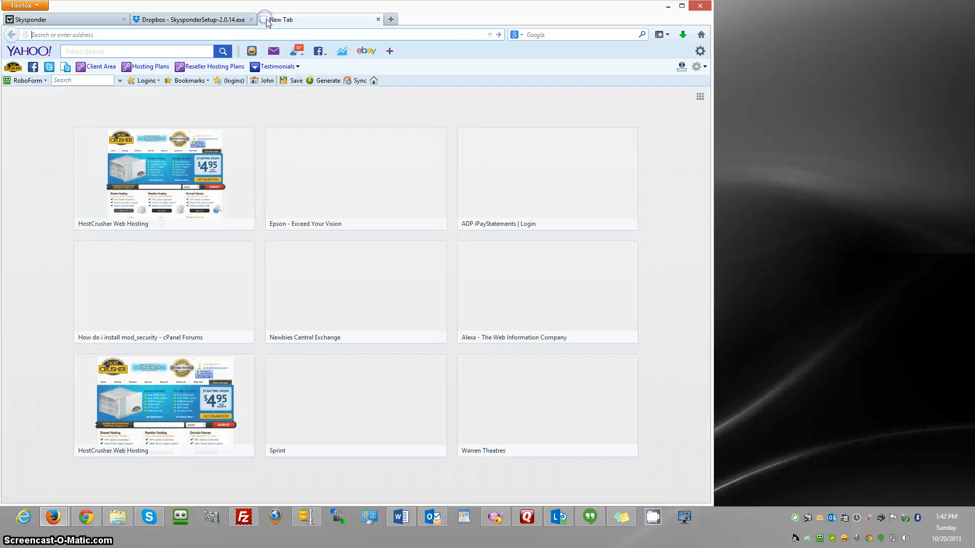
pyautogui.click(266, 33)
pyautogui.write('das')
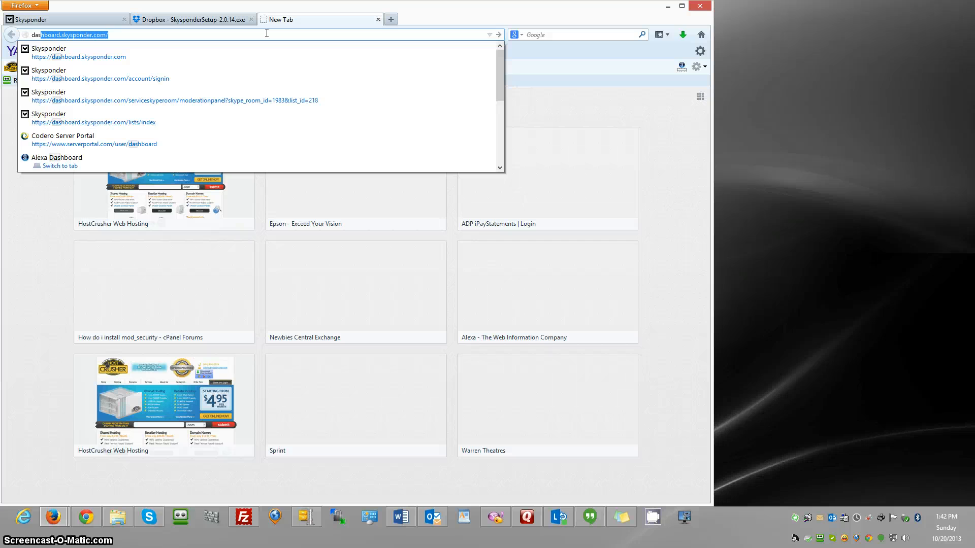
pyautogui.write('\\')
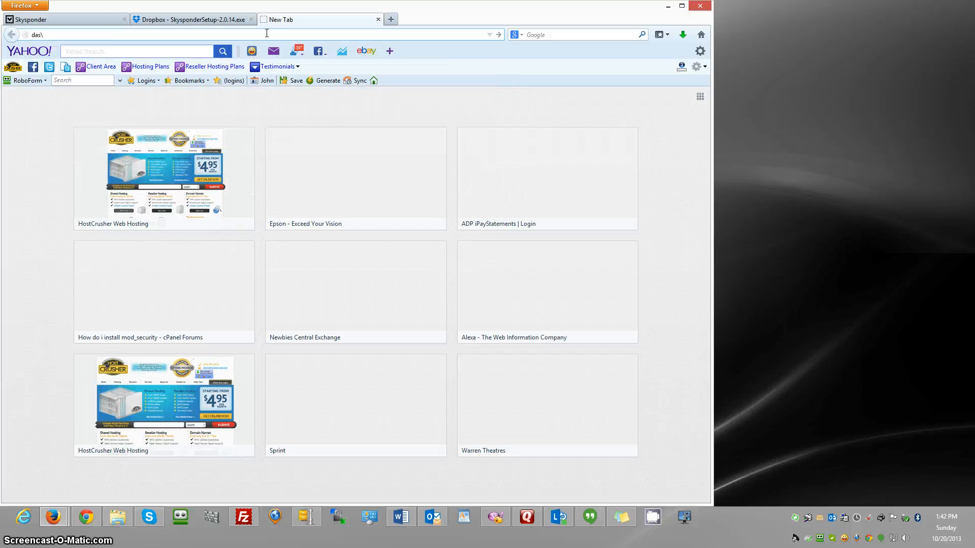
pyautogui.press('BackSpace')
pyautogui.write('s')
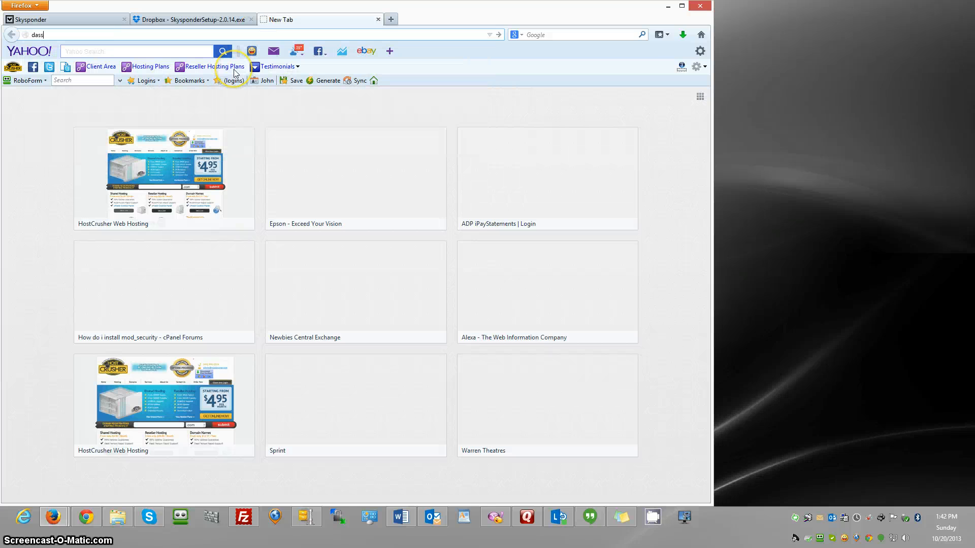
pyautogui.press('BackSpace')
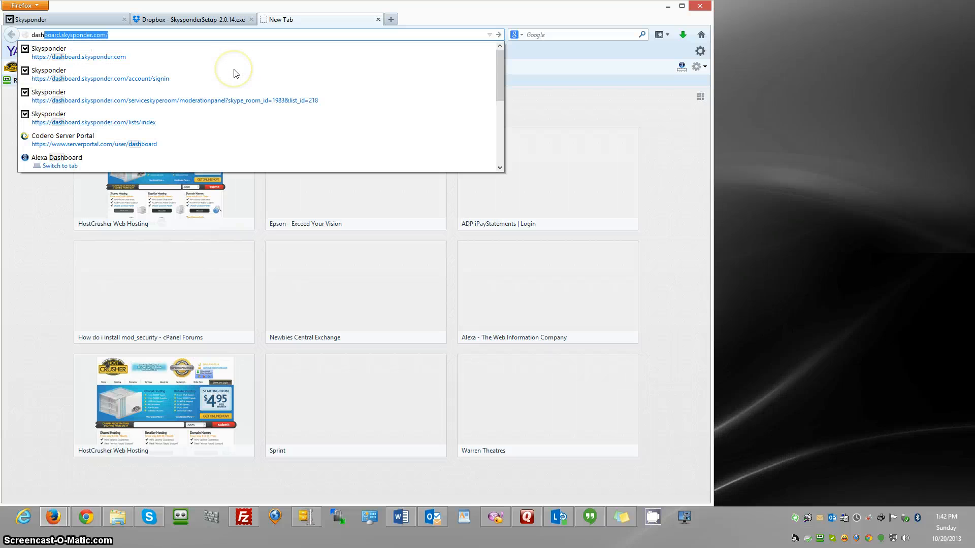
pyautogui.write('h')
pyautogui.press('Return')
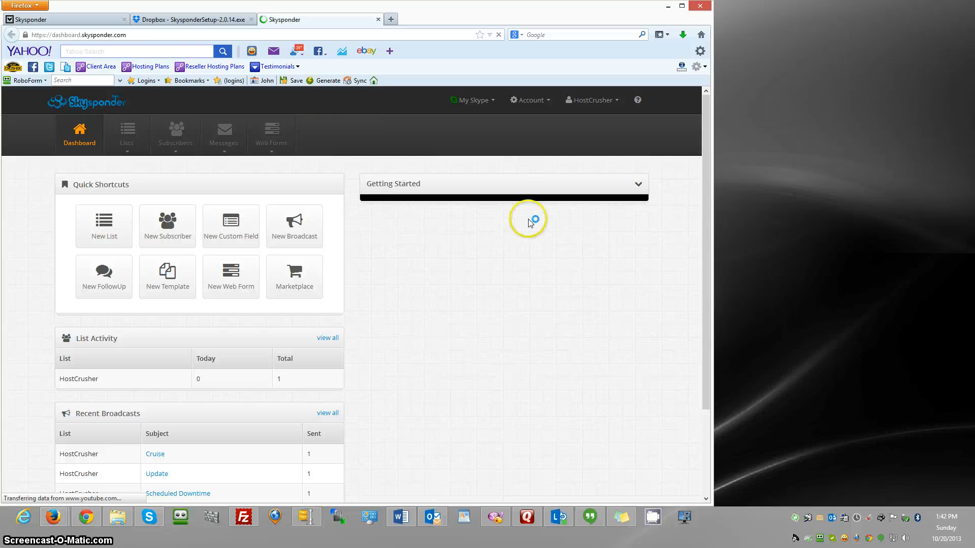
pyautogui.click(129, 146)
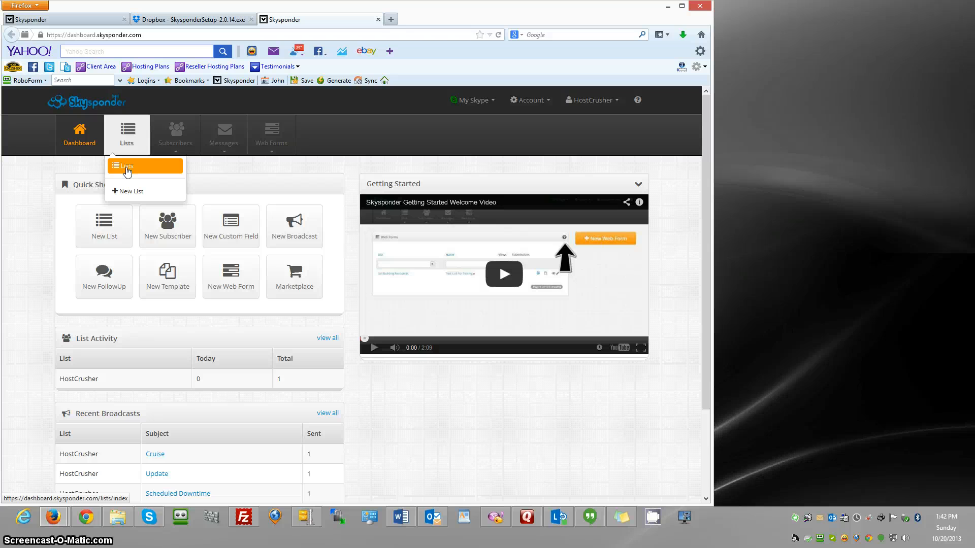
pyautogui.click(127, 169)
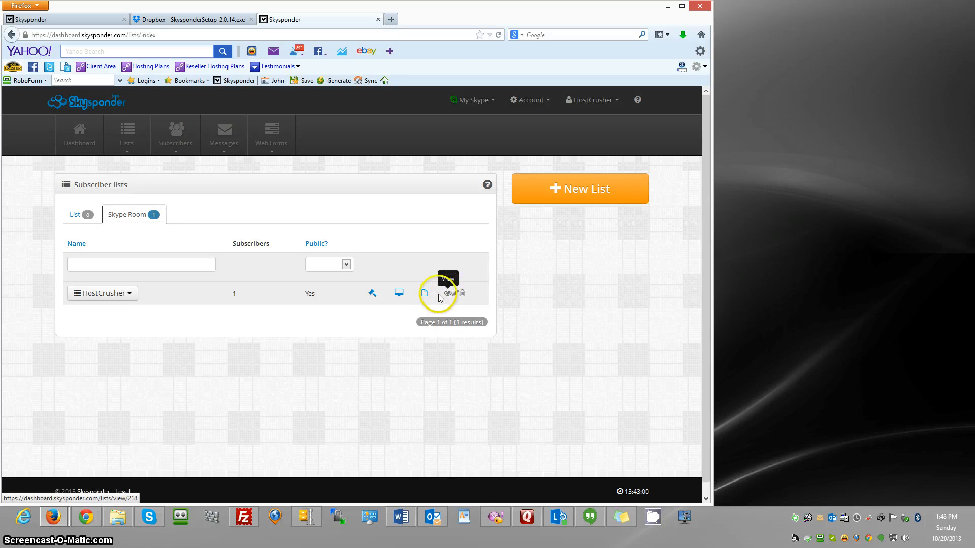
# View HostCrusher's publisher dashboard from the Skype Room list, highlight its public URL, and close the page.
pyautogui.click(399, 294)
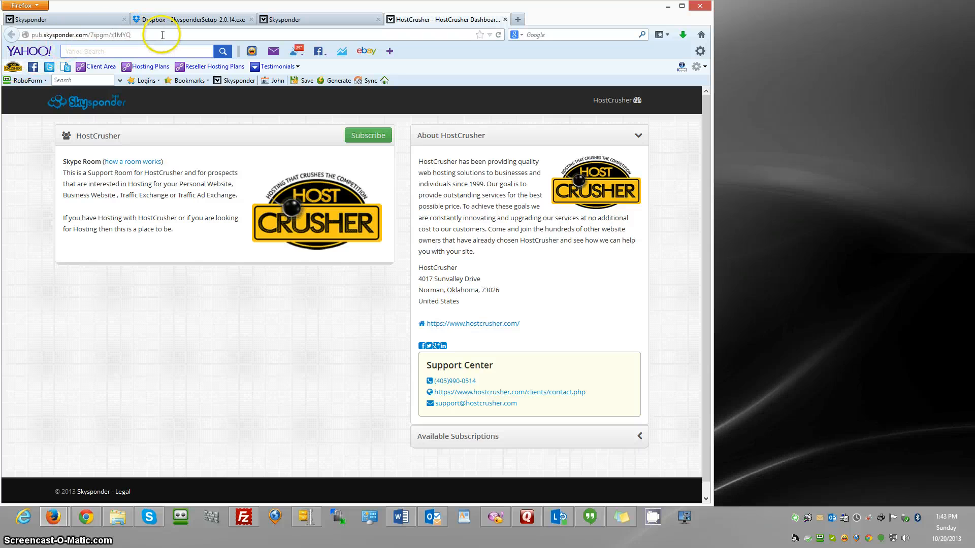
pyautogui.click(130, 34)
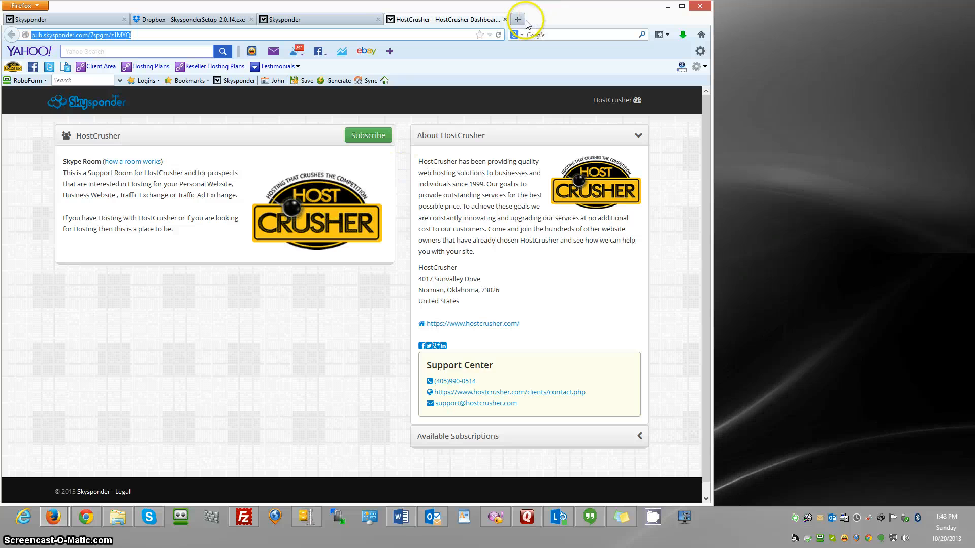
pyautogui.click(507, 19)
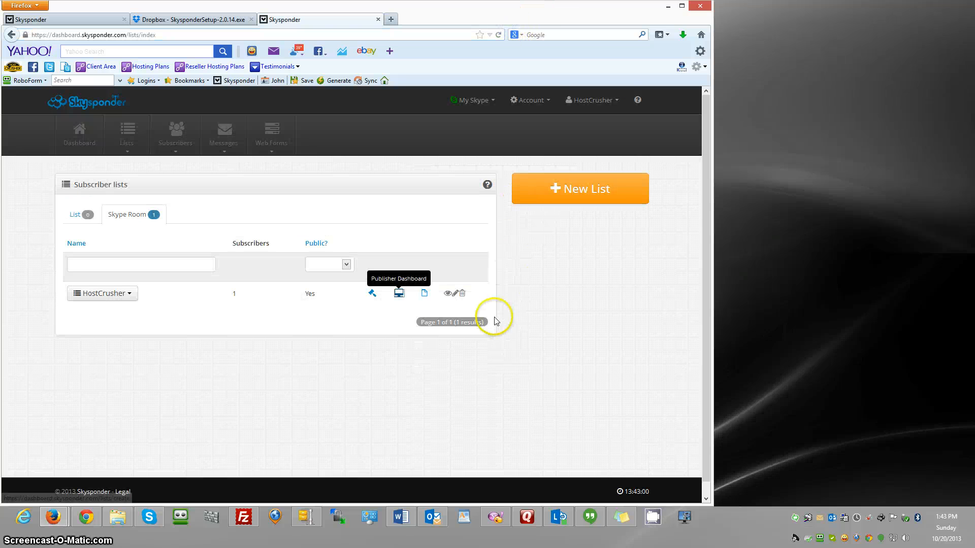